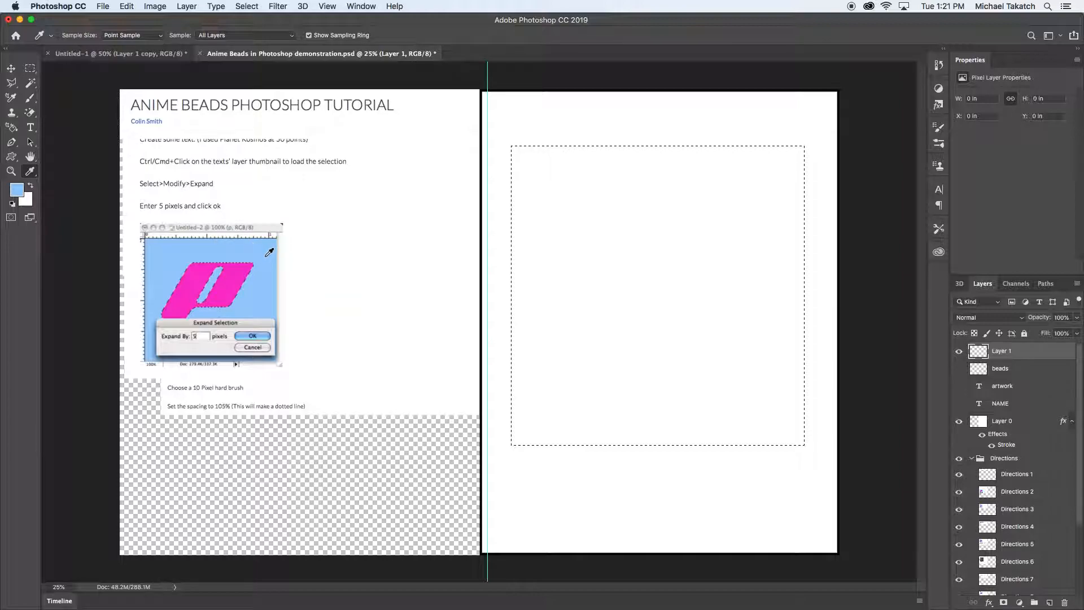
Step: Fill the square selection on Layer 1 with the light blue foreground colour and deselect it
key("alt+BackSpace")
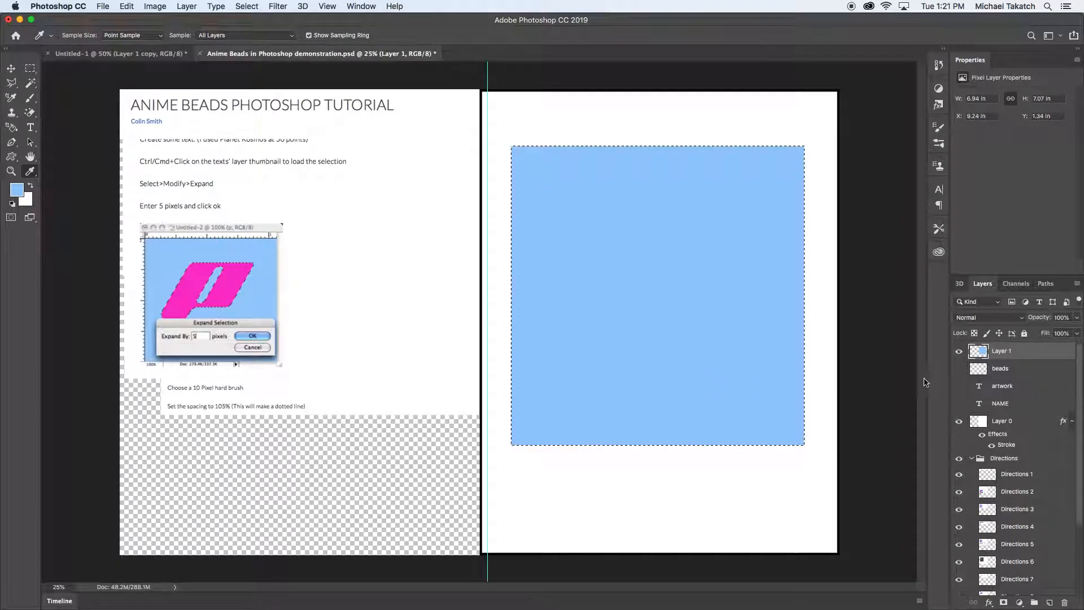
key("ctrl+d")
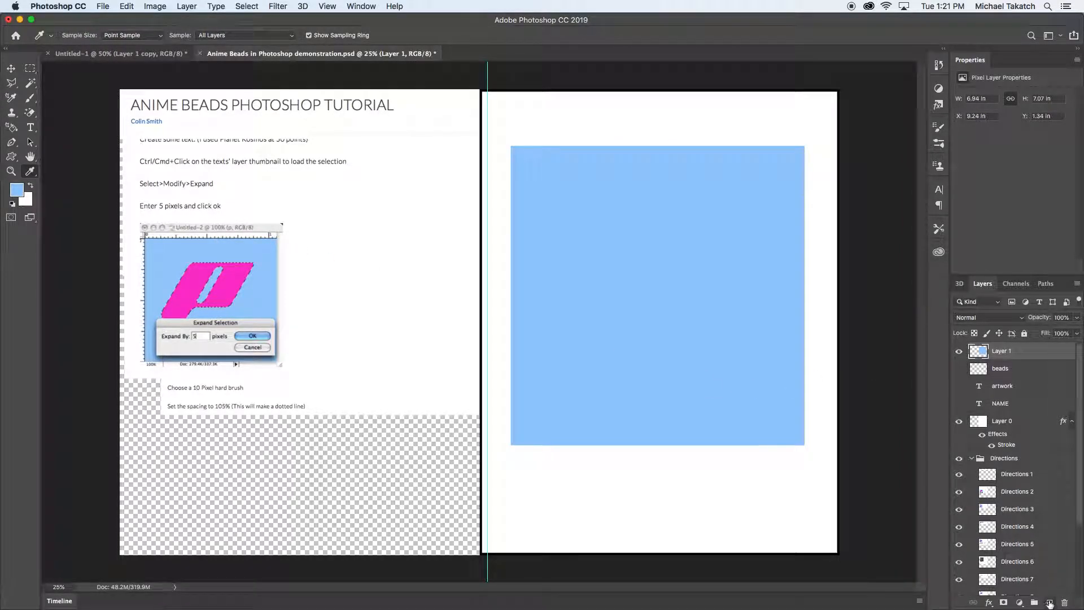
Step: Add the text "Dad" in 60 pt Arial Black on the blue square and colour it magenta
key("t")
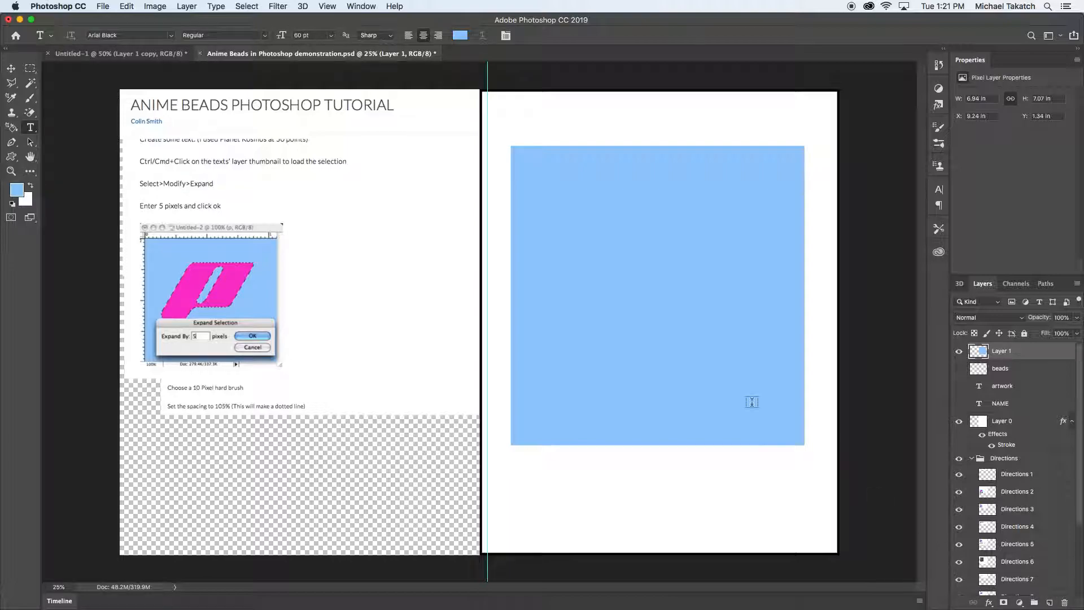
left_click(577, 247)
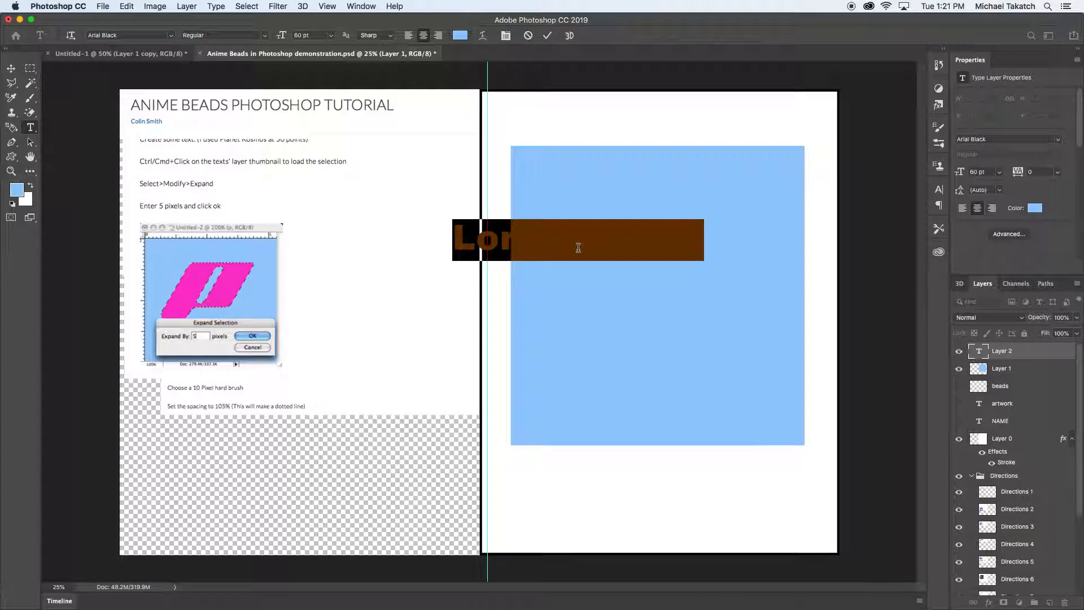
key("BackSpace")
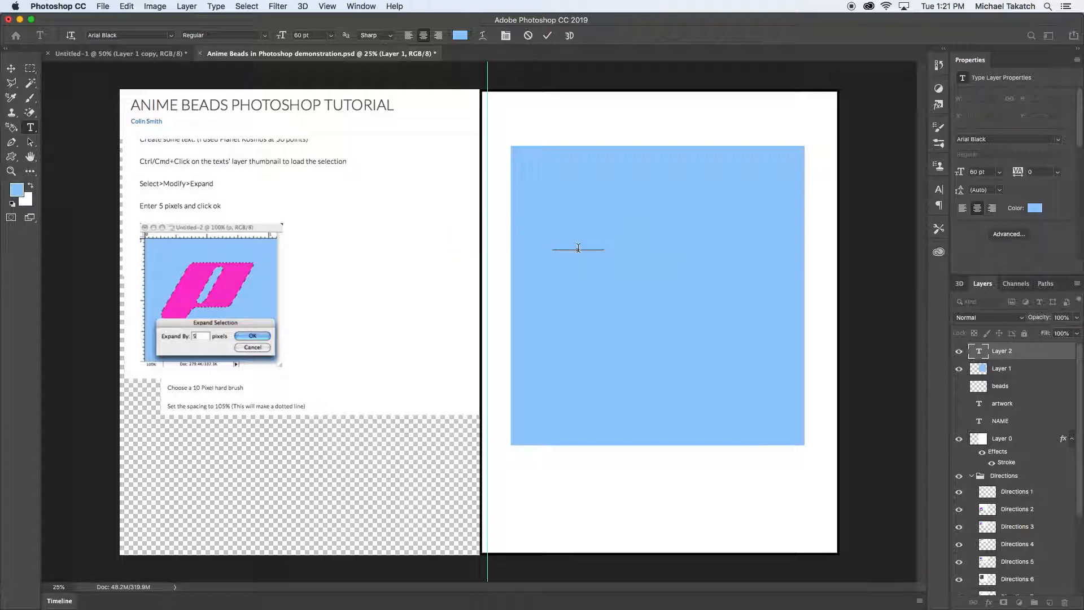
key("cmd+z")
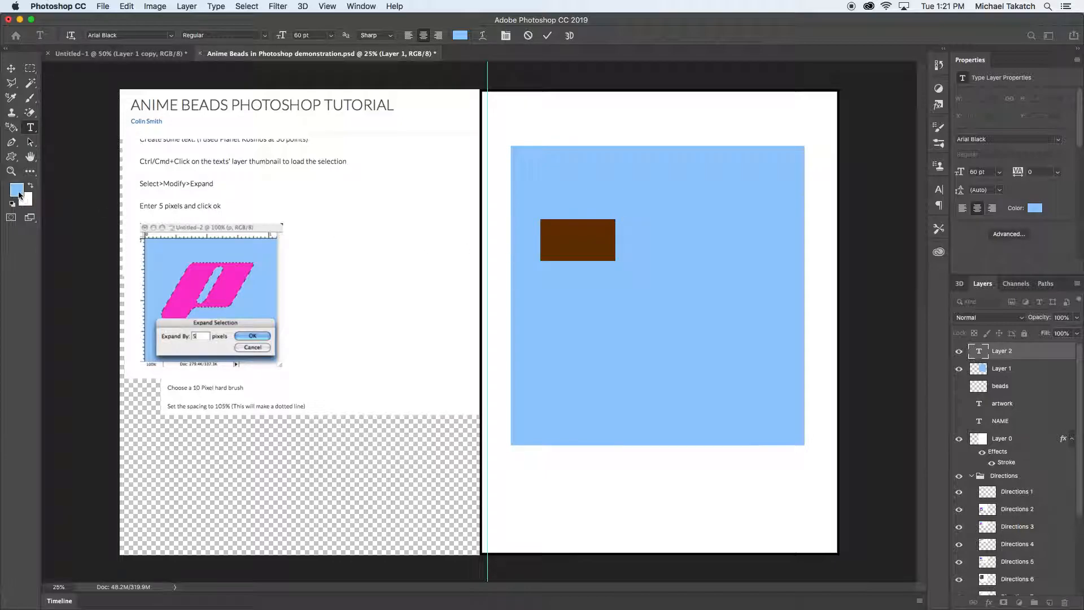
left_click(21, 190)
left_click(745, 203)
left_click(726, 181)
left_click(822, 176)
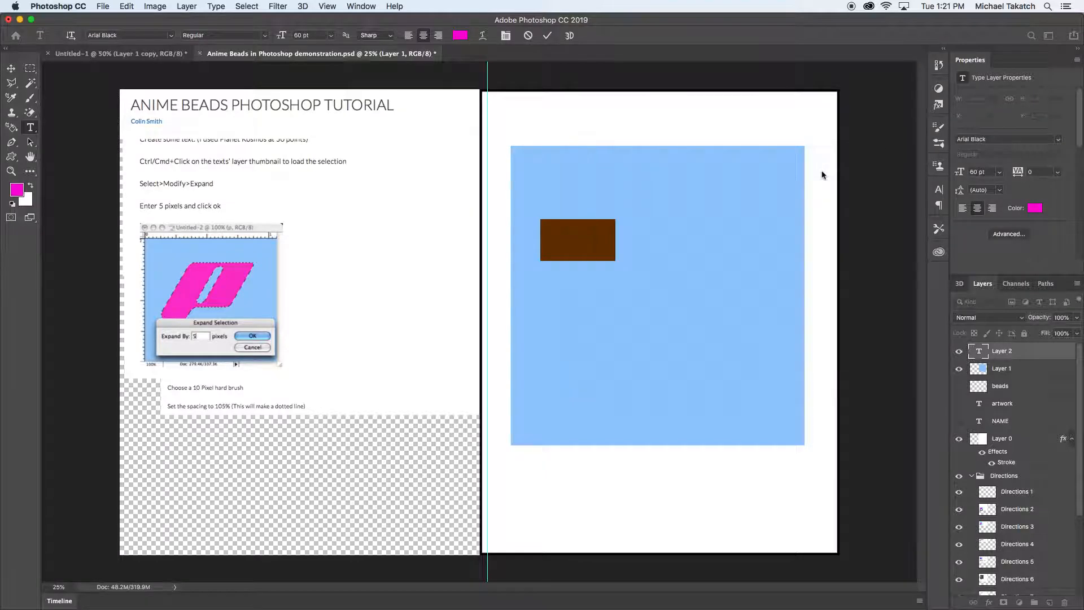
left_click(11, 68)
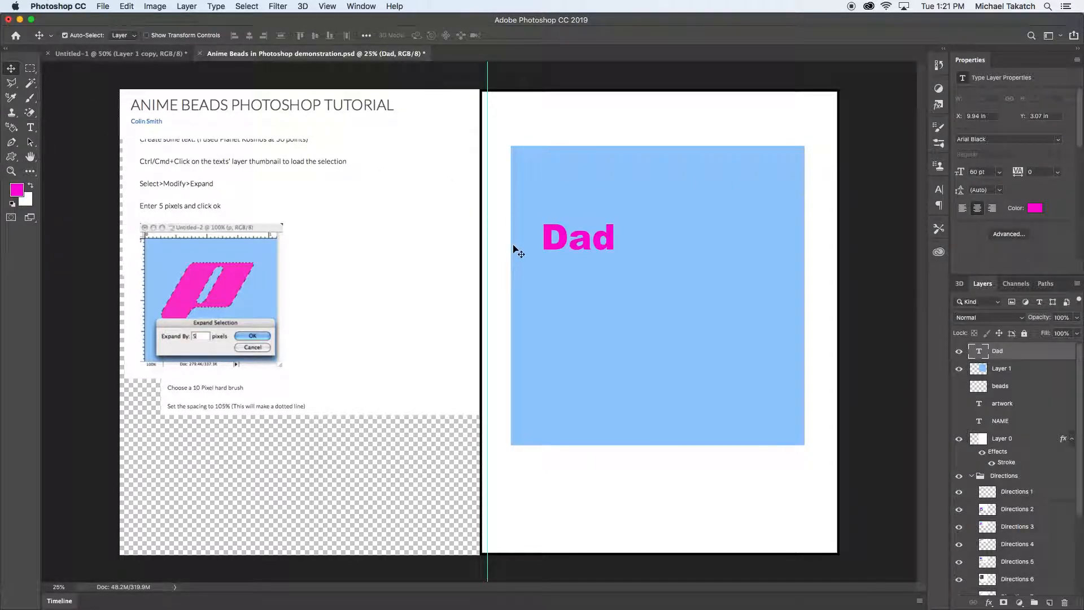
Step: Scale the Dad text up to about 247 pt and position it across the upper half of the blue square
key("ctrl+t")
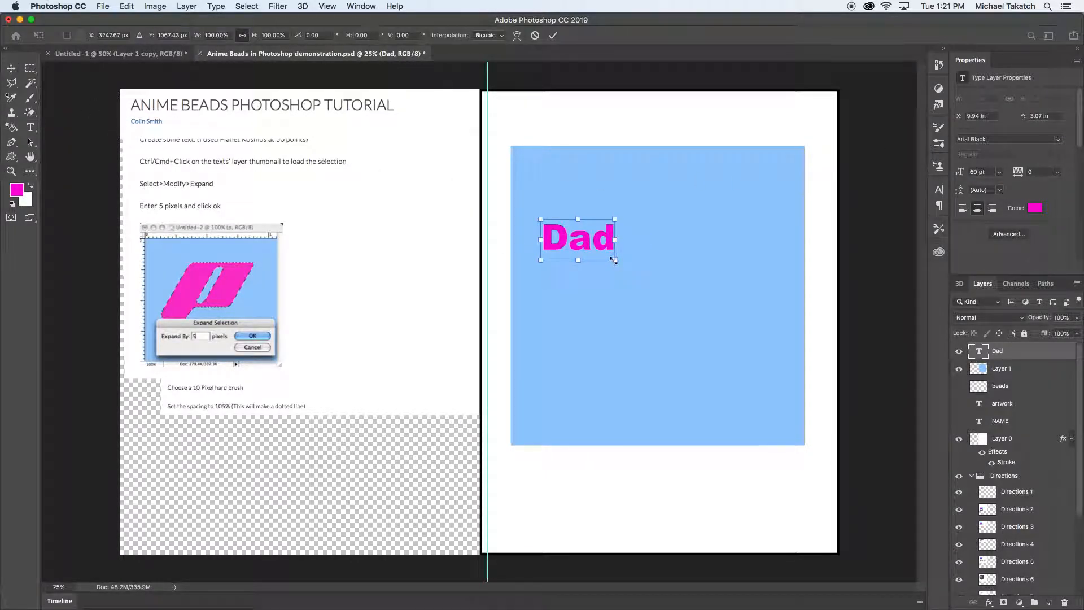
left_click_drag(616, 261, 785, 388)
left_click_drag(738, 346, 734, 312)
key("Return")
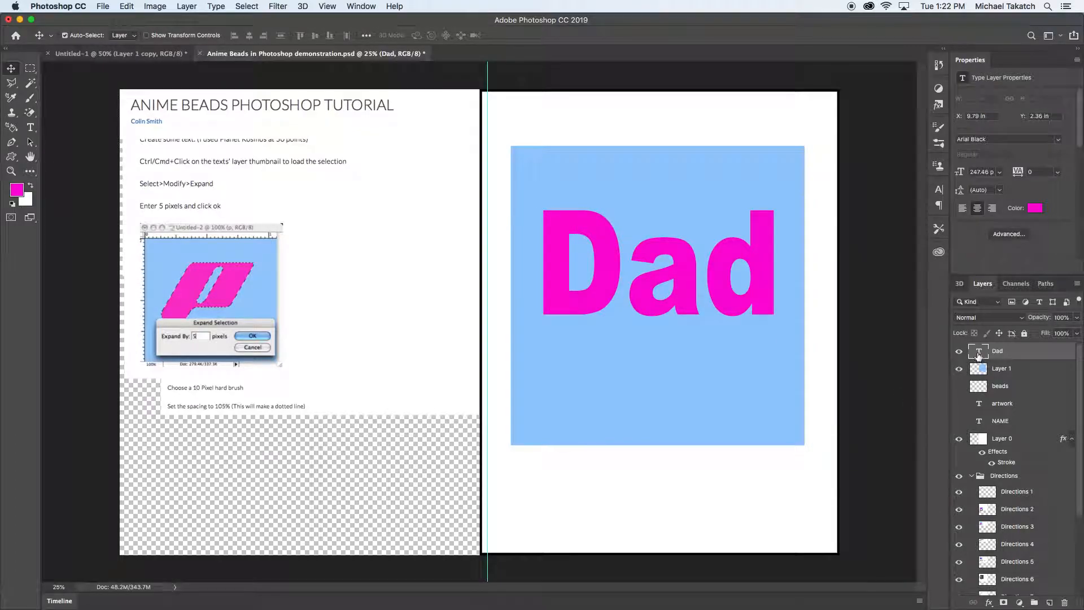
Step: Hide the Directions 1 layer to uncover the full step 1 instructions
left_click(426, 309, "super")
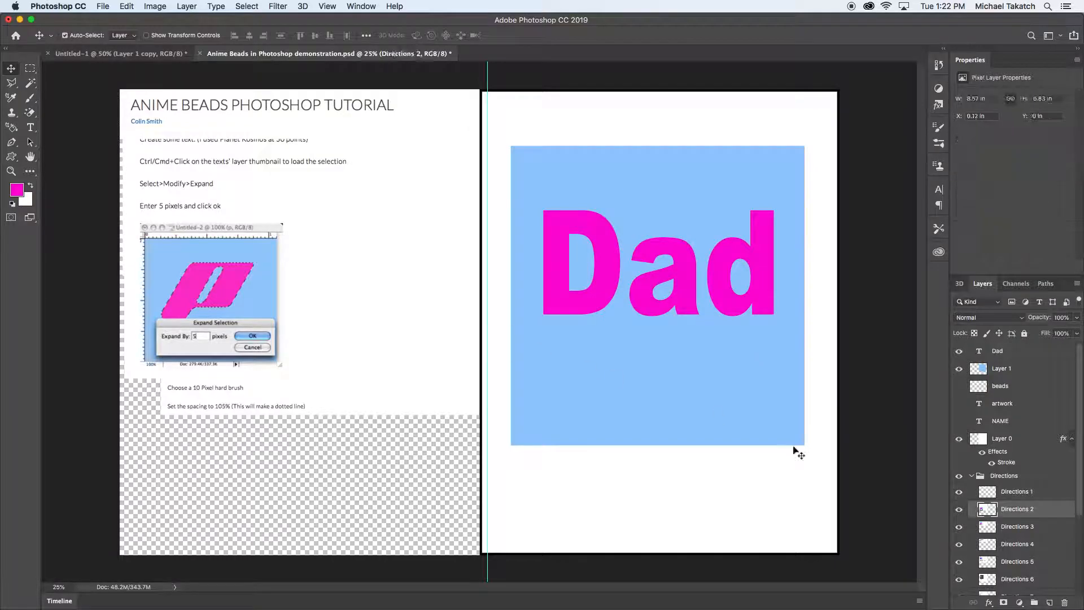
left_click(959, 493)
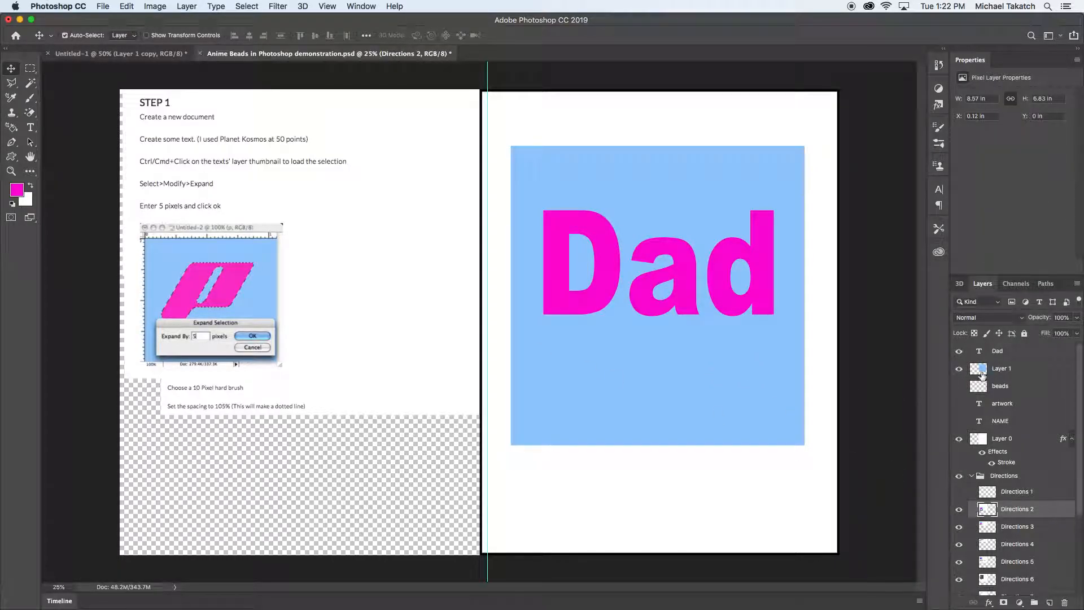
Step: Load the Dad text layer's outline as a selection and expand it by 20 pixels
left_click(978, 351, "super")
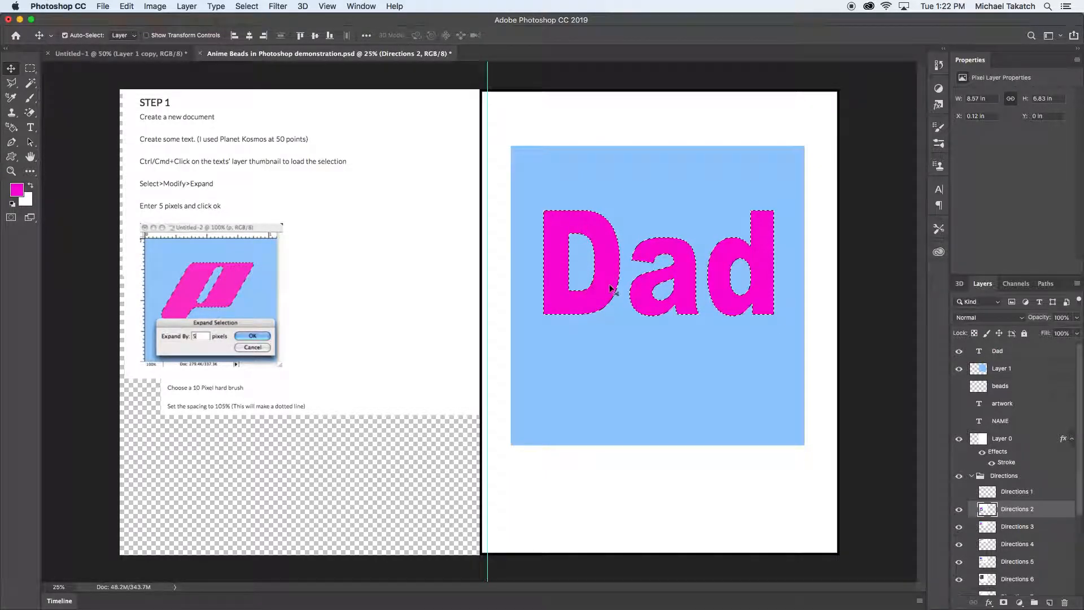
left_click(247, 6)
mouse_move(304, 169)
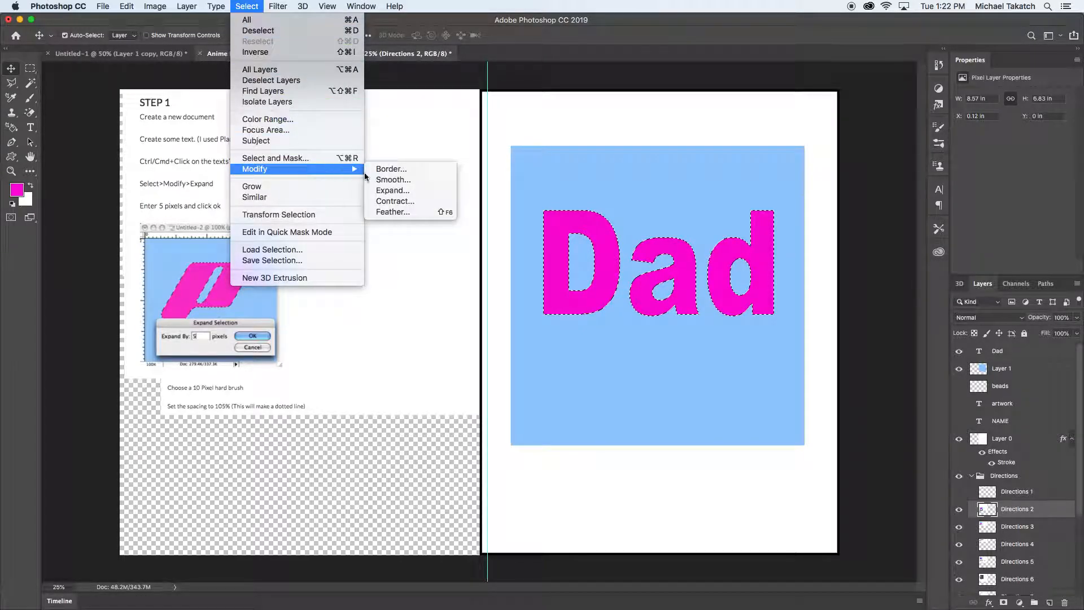
left_click(403, 192)
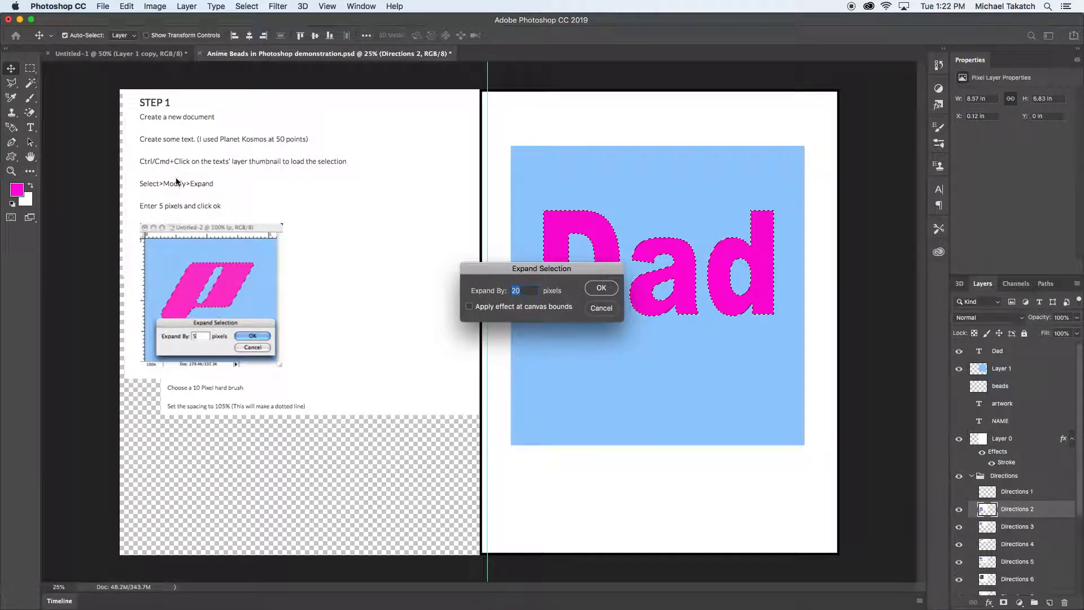
left_click(601, 289)
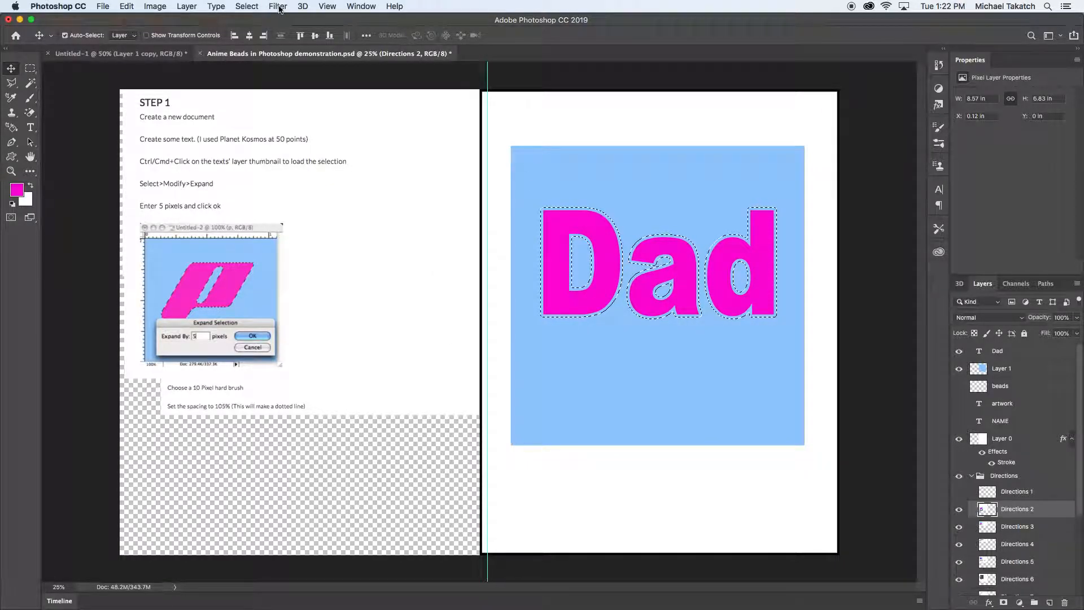
Step: Expand the Dad outline selection a second time by the same amount
left_click(259, 6)
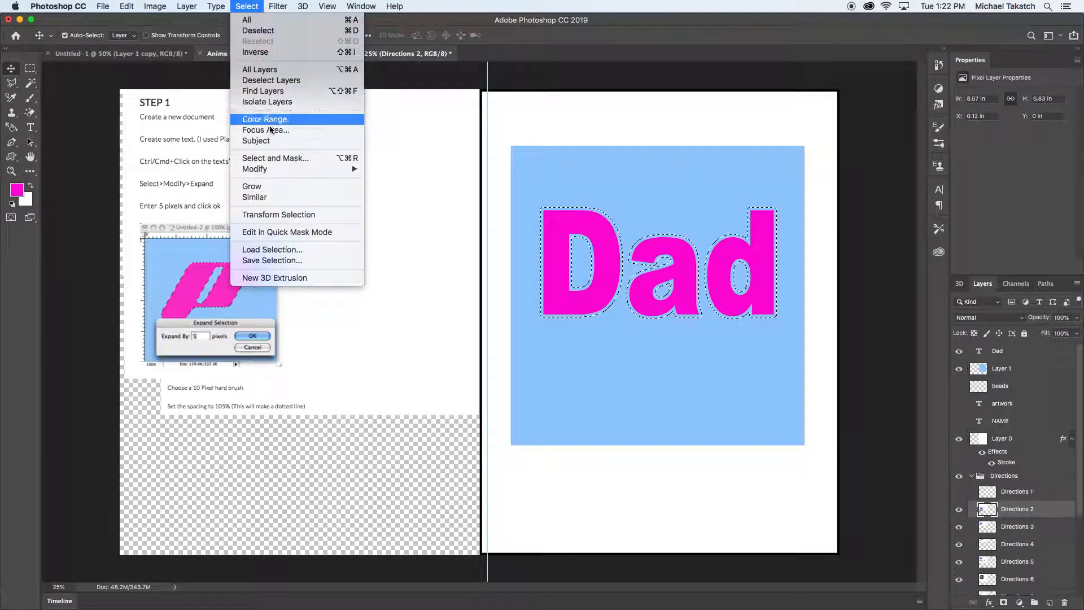
mouse_move(322, 169)
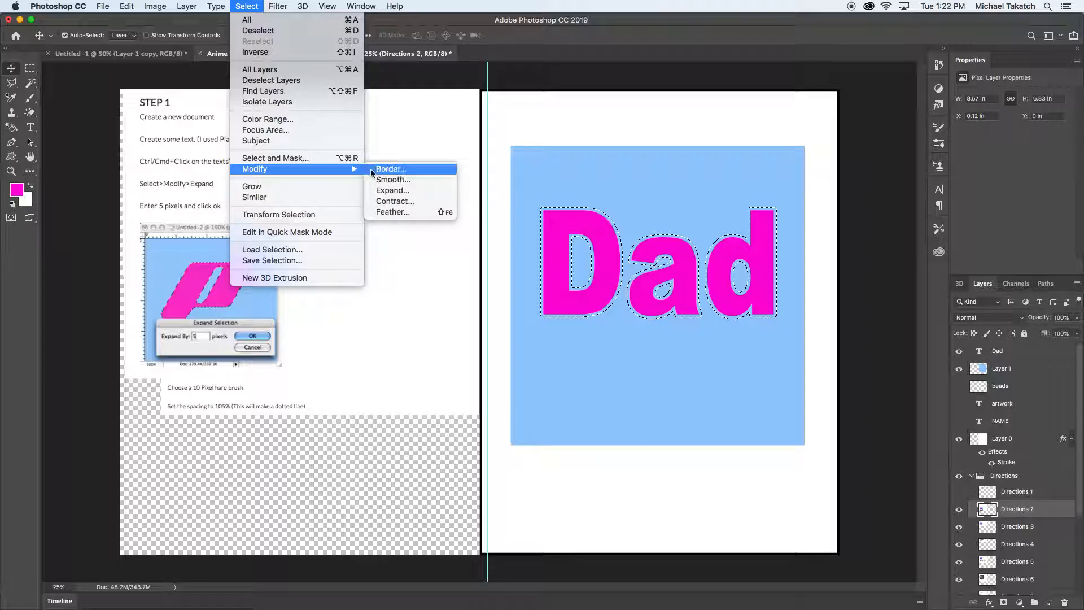
left_click(401, 192)
left_click(601, 289)
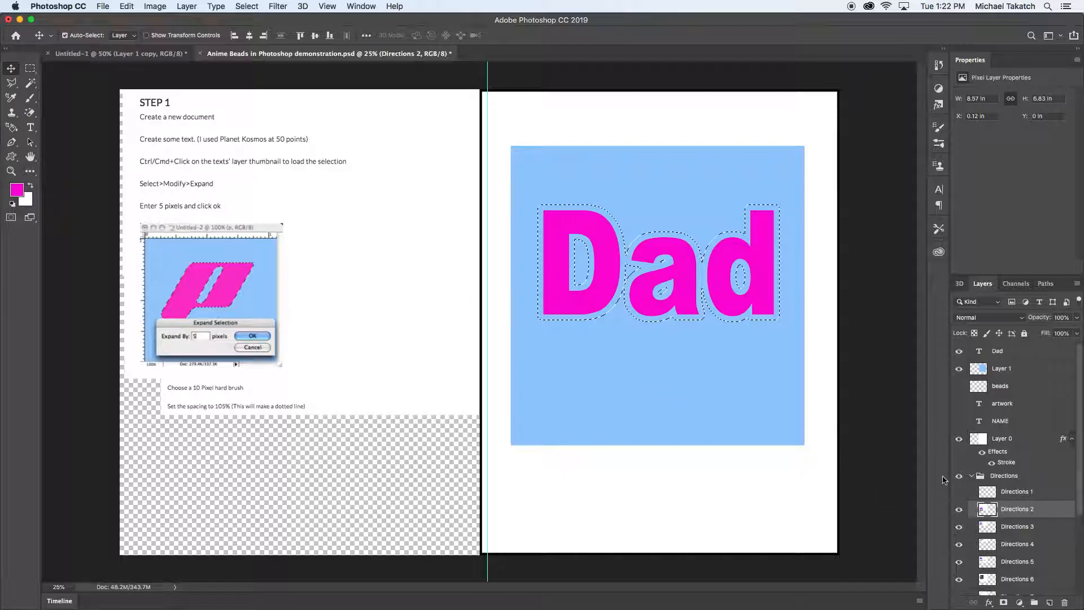
Step: Hide the instruction layers in the Directions group from Directions 2 downward
left_click(958, 510)
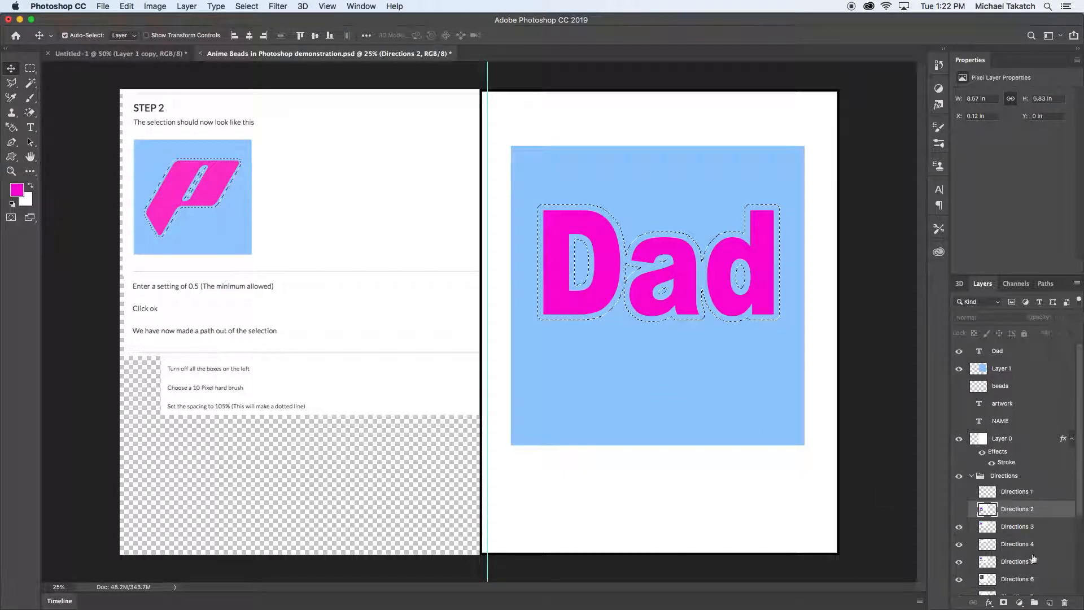
scroll(1004, 488, "down", 2)
left_click_drag(958, 491, 958, 598)
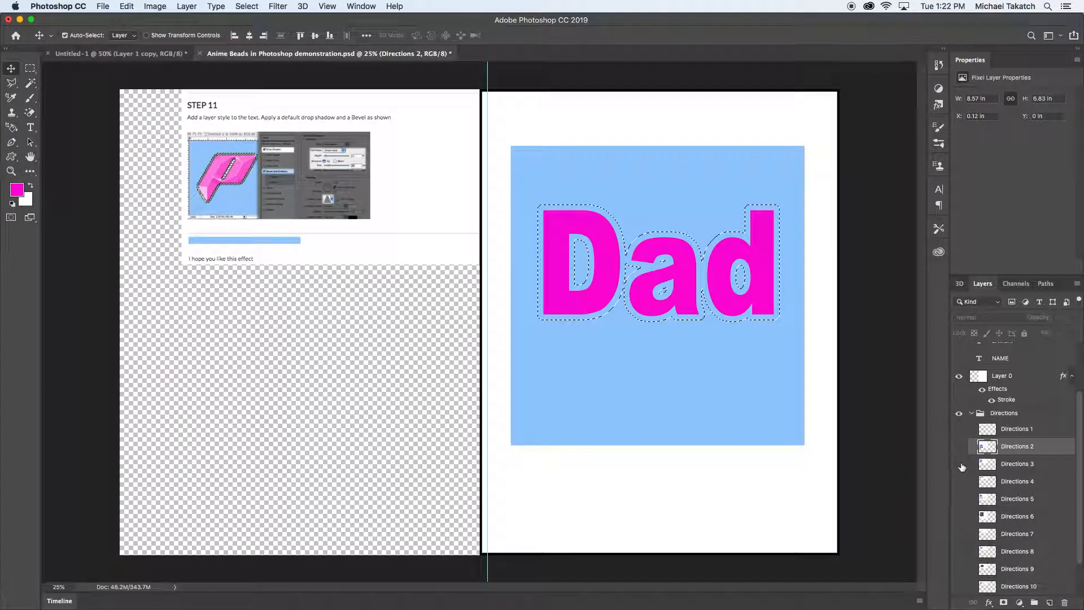
scroll(967, 518, "down", 2)
left_click(959, 588)
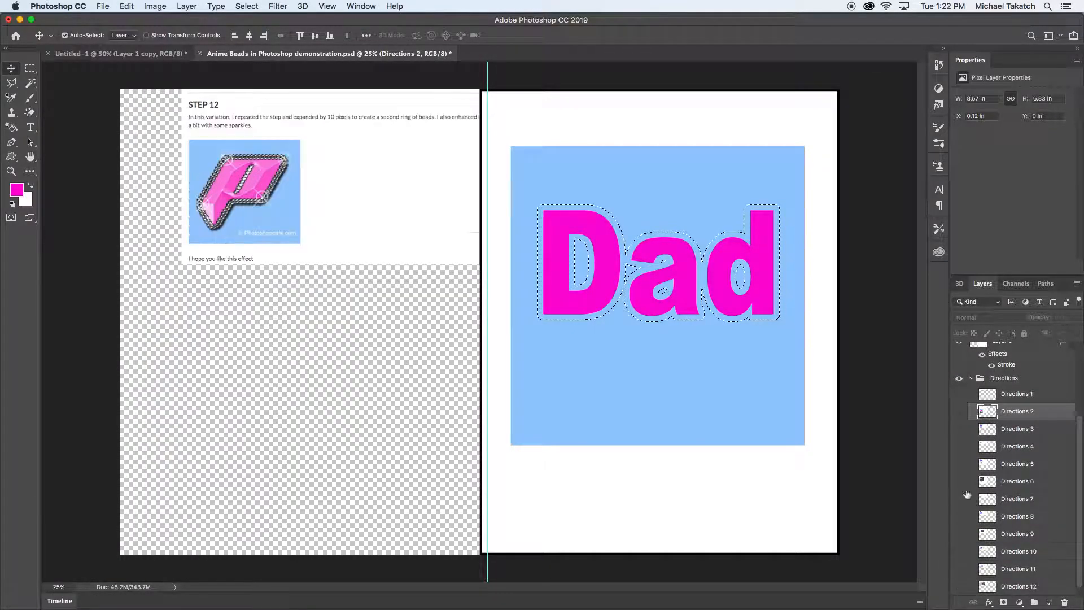
Step: Show the Directions 2, 3 and 4 layers one after another, leaving only Directions 4 visible
left_click(958, 412)
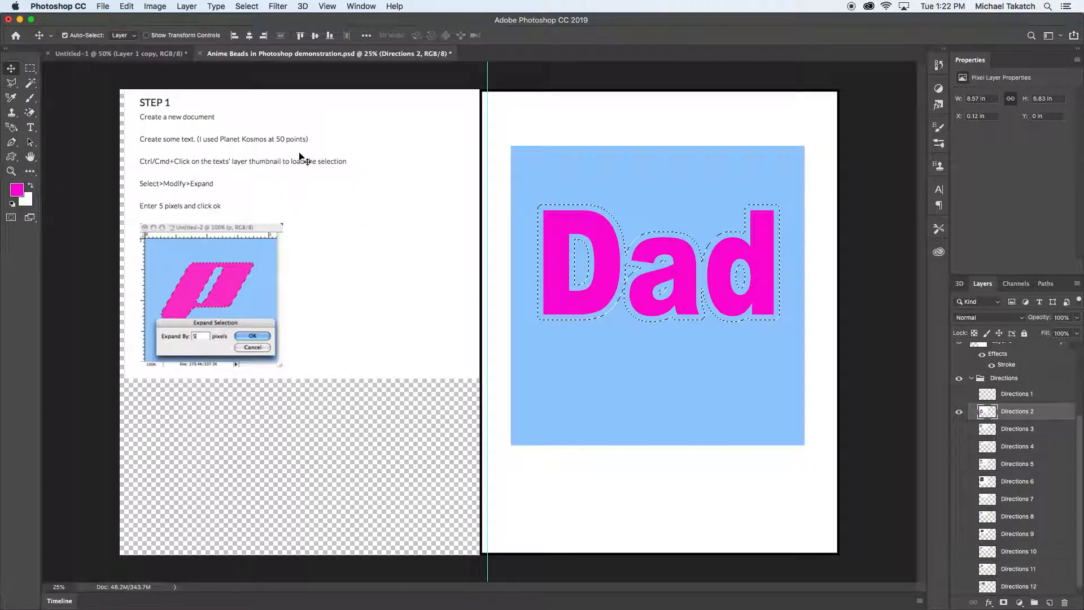
left_click(959, 412)
left_click(959, 429)
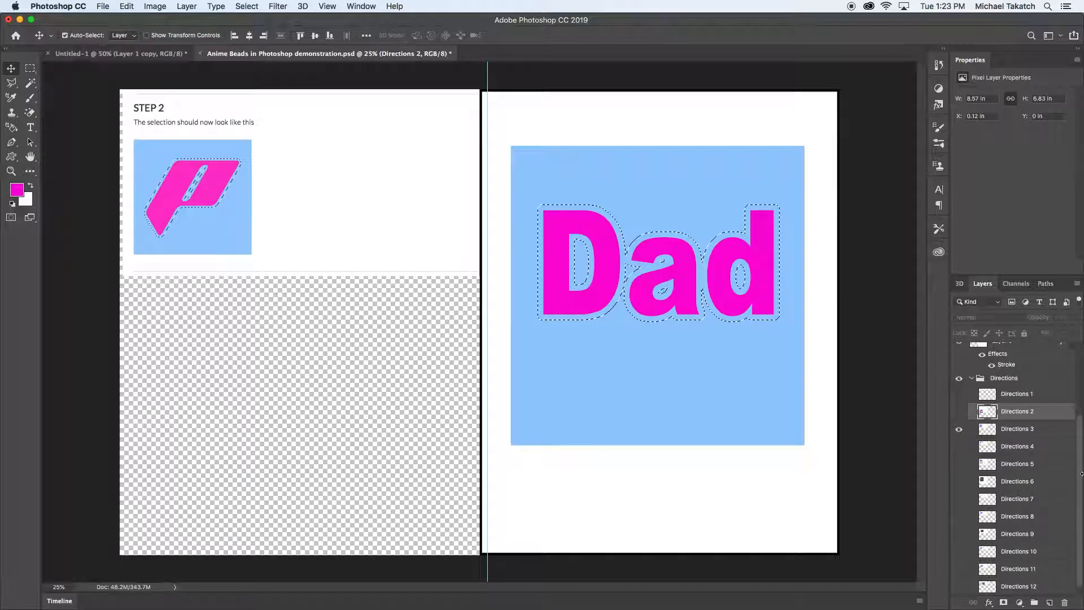
scroll(1079, 466, "down", 1)
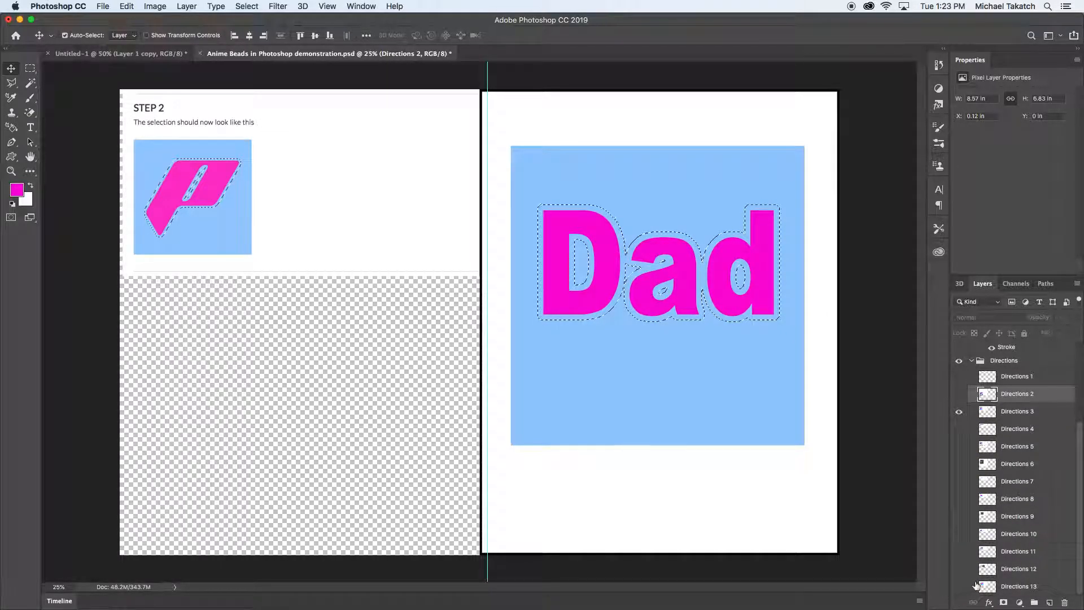
scroll(1079, 496, "up", 2)
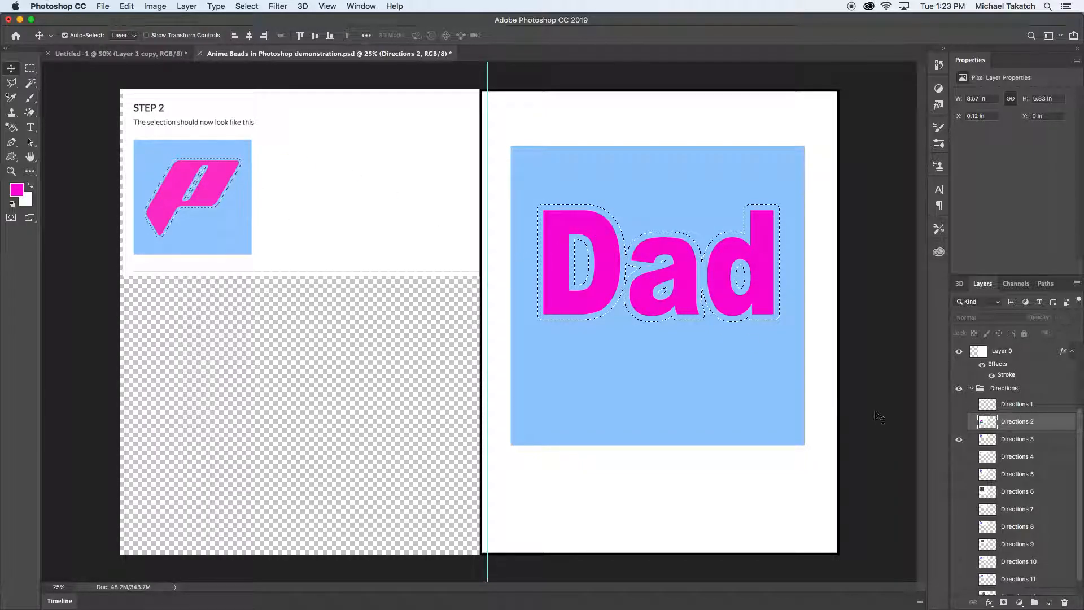
left_click(957, 442)
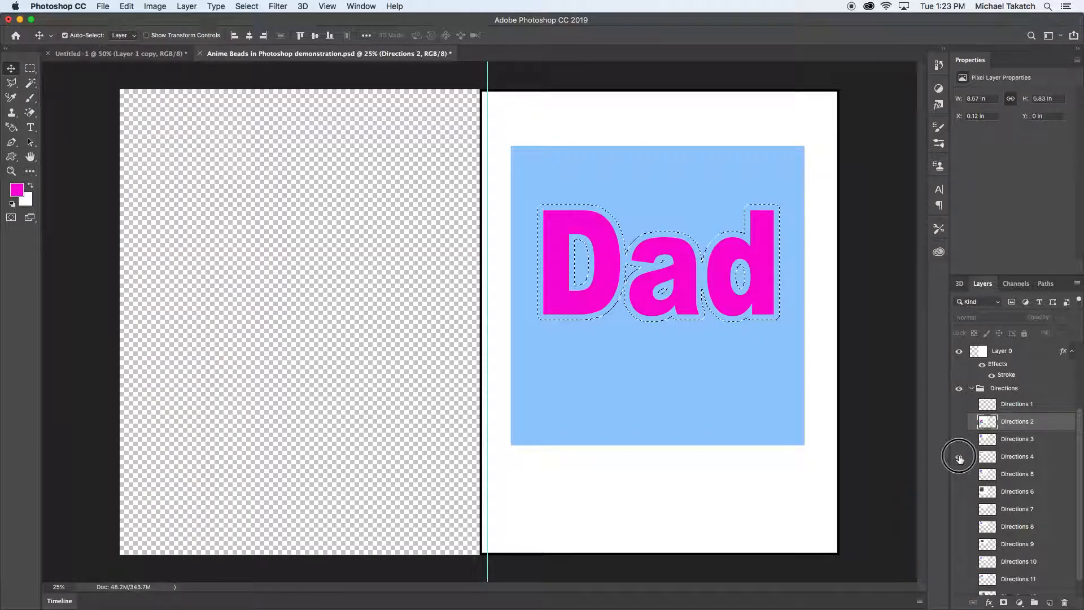
left_click(959, 459)
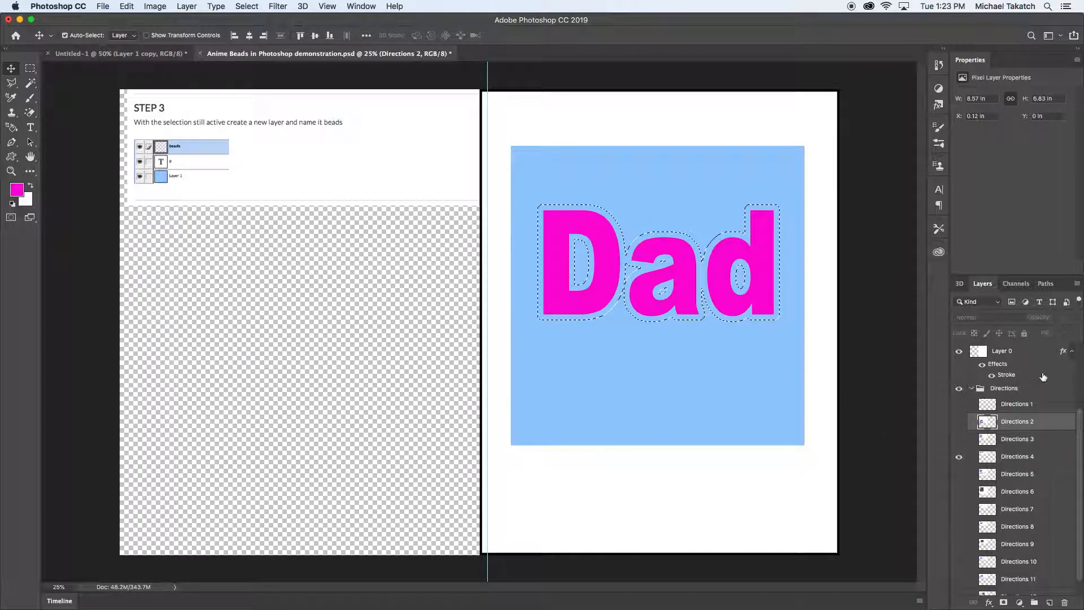
Step: With the selection still active, create a new layer above the Dad text layer and name it beads
scroll(1042, 377, "up", 4)
left_click(1037, 353)
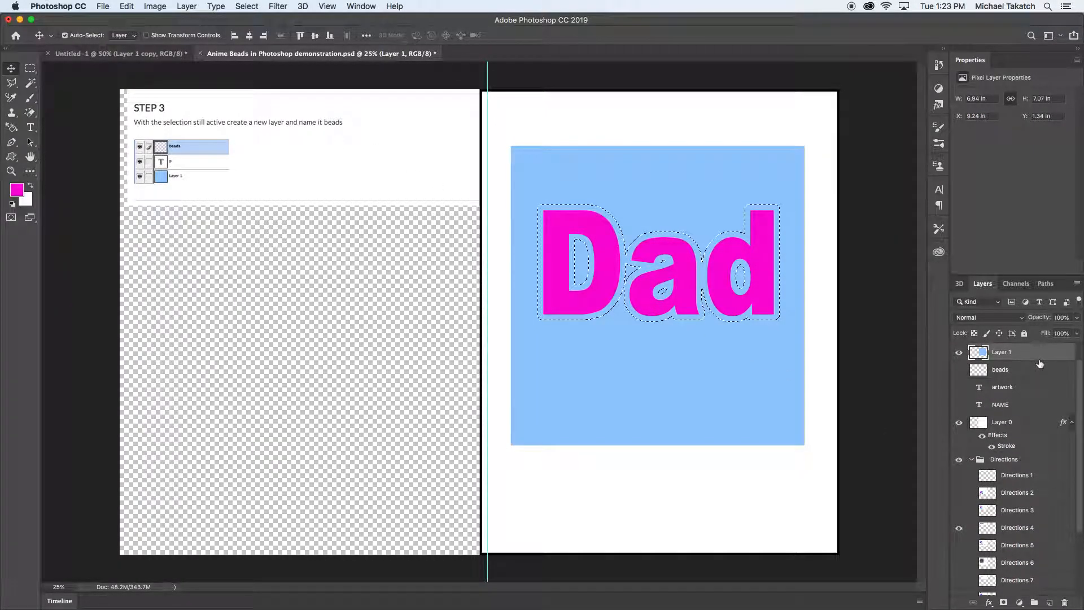
scroll(1040, 361, "up", 1)
left_click(1040, 352)
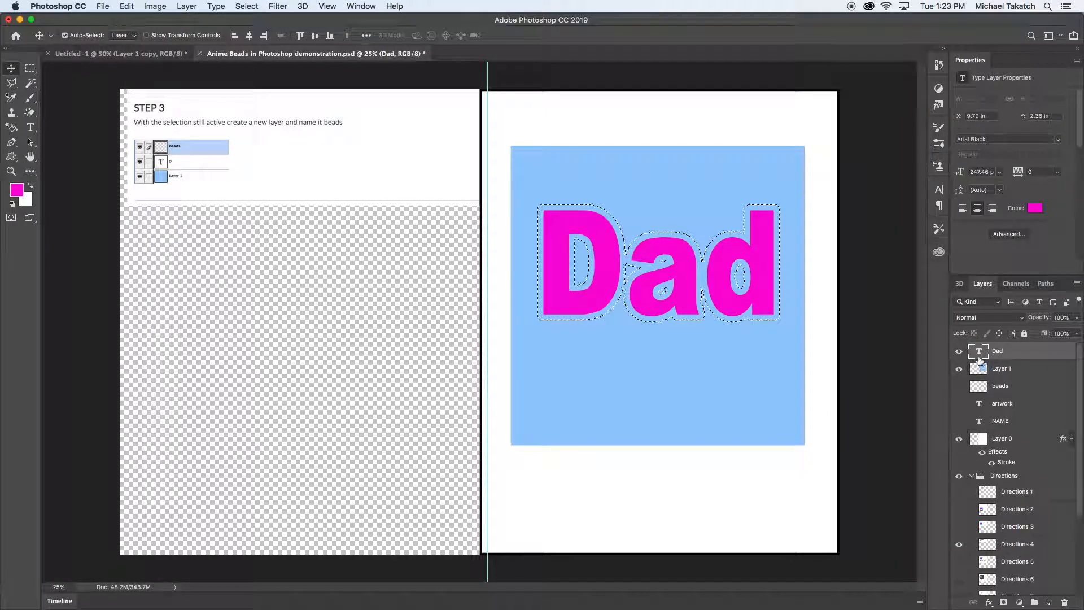
left_click(1049, 602)
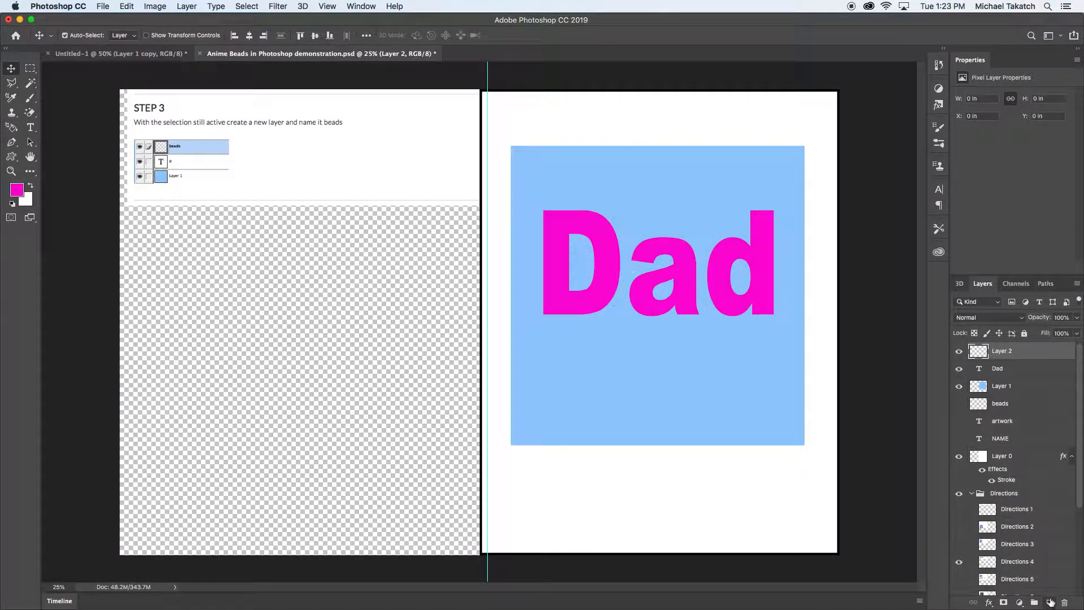
double_click(1001, 351)
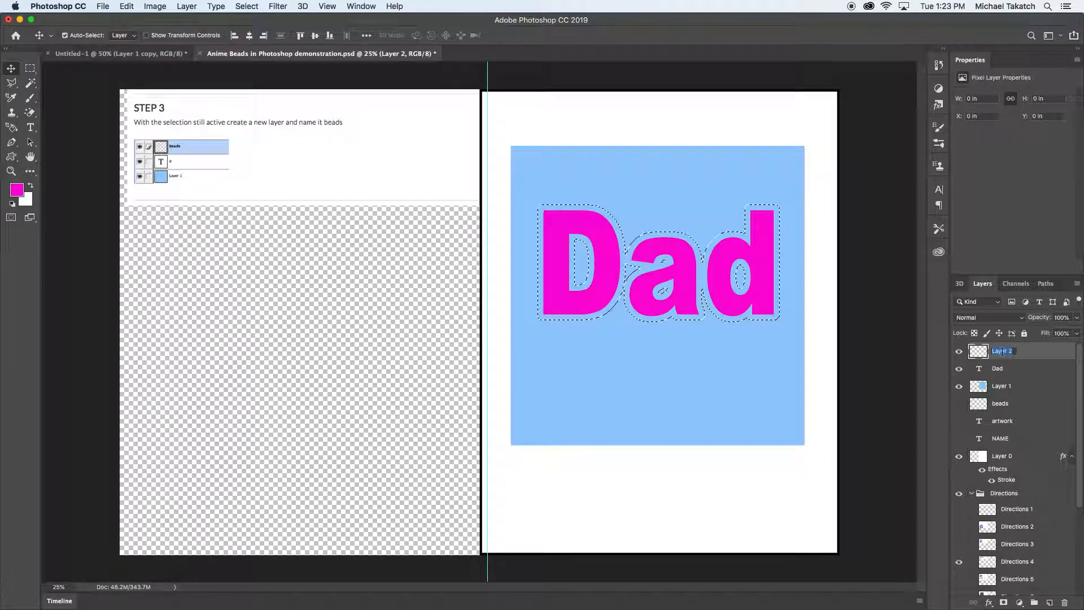
type("beads")
key("Return")
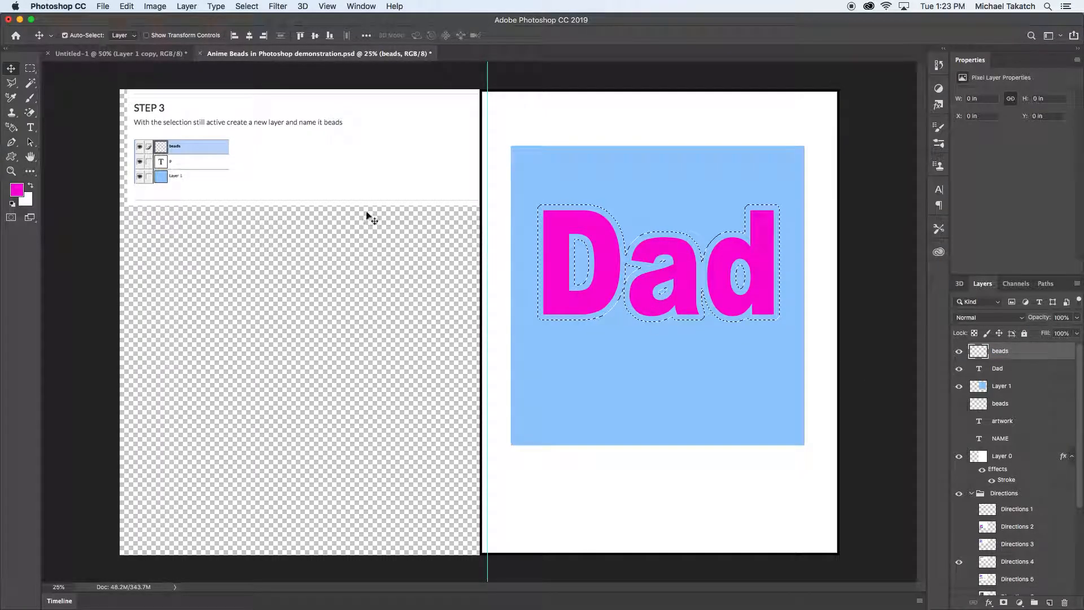
Step: Hide the Directions 4 layer and show Directions 5 for the step 4 instructions
scroll(993, 508, "down", 1)
left_click(958, 550)
left_click(959, 567)
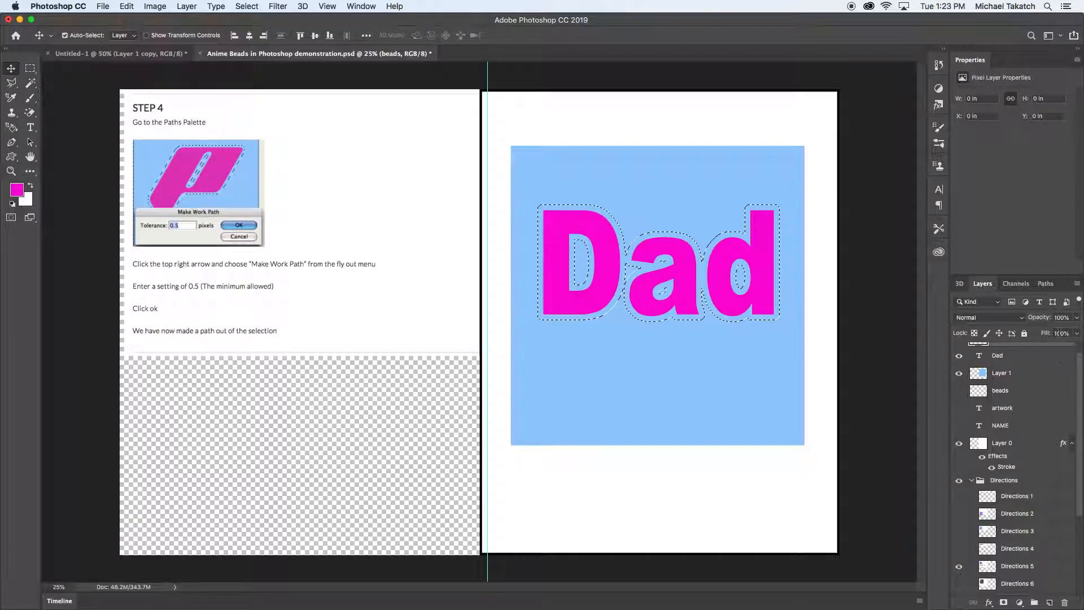
Step: Make a work path from the Dad selection with a 0.5 pixel tolerance and save it as Path 2
left_click(361, 7)
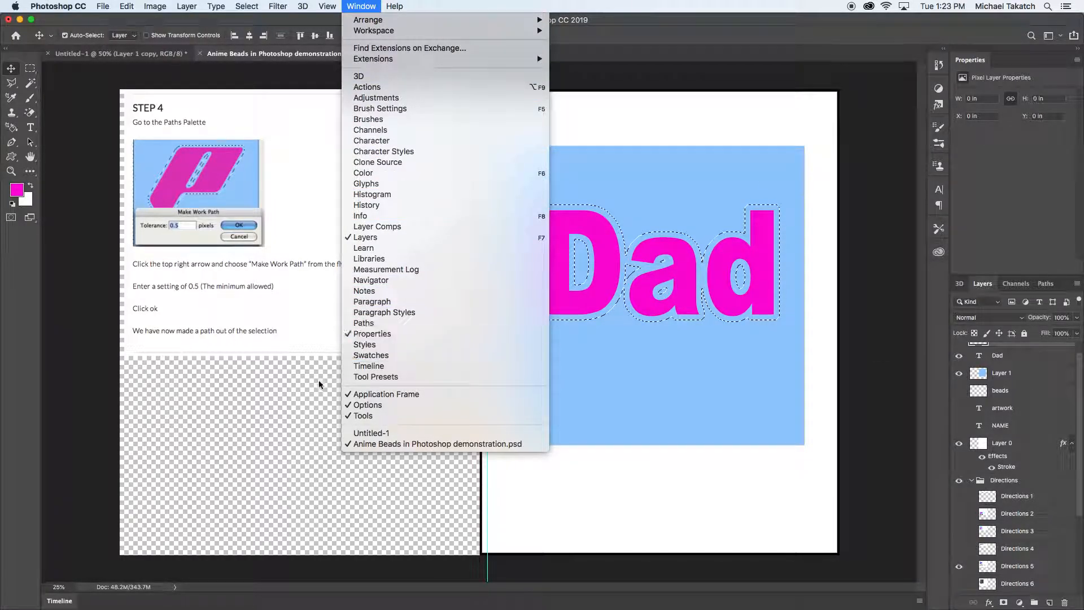
left_click(579, 431)
left_click(1046, 284)
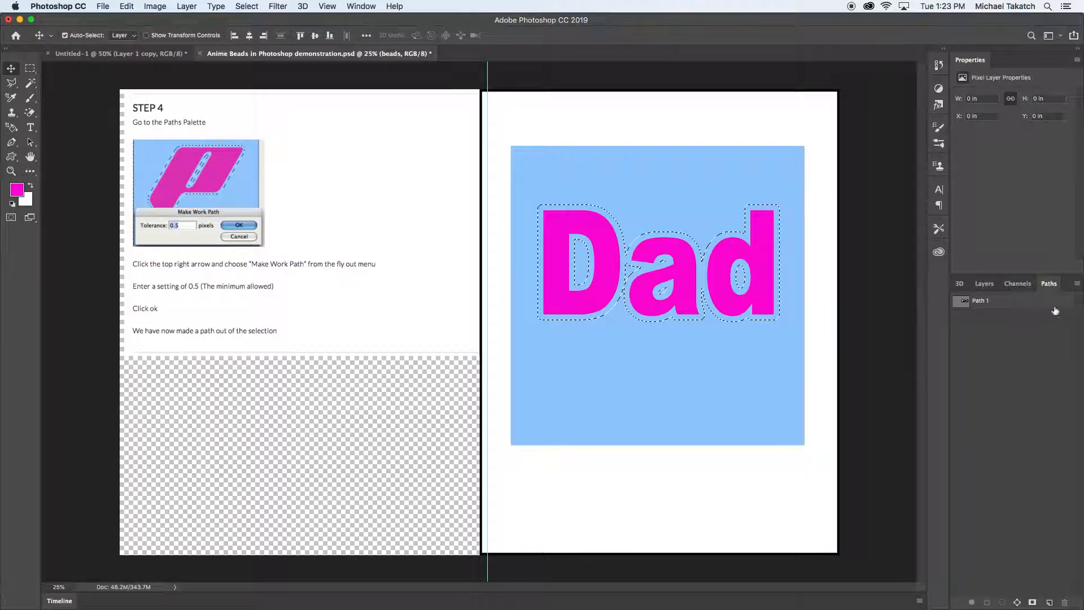
left_click(1076, 282)
left_click(1026, 328)
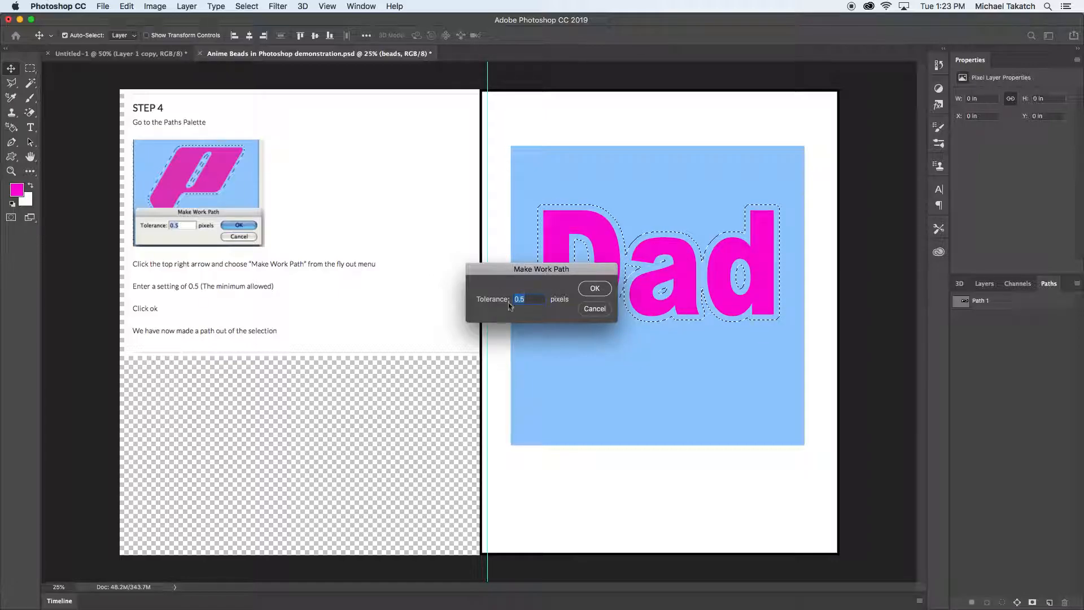
left_click(595, 289)
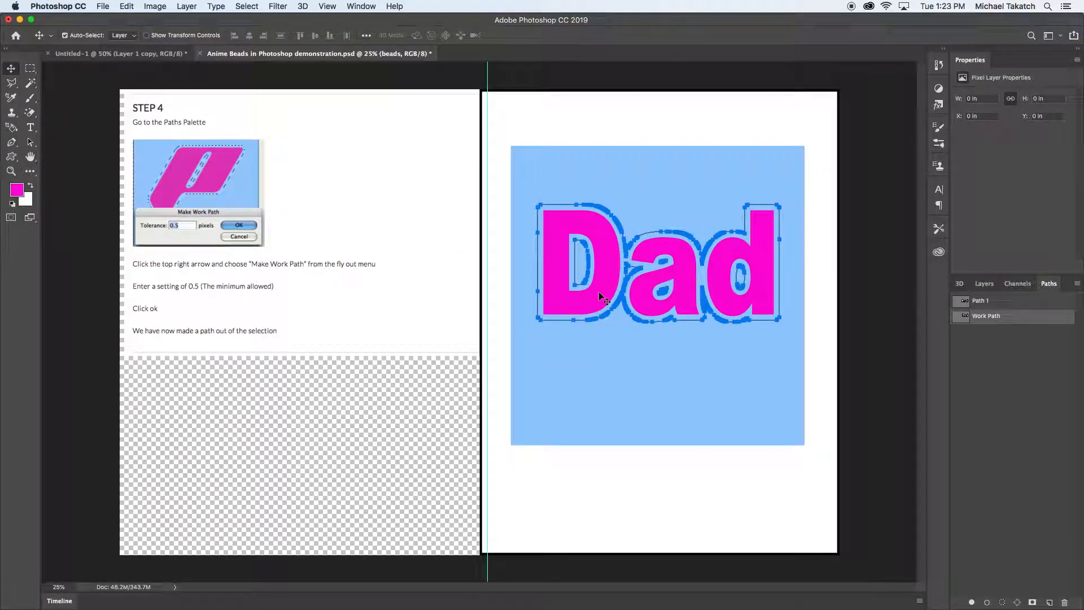
double_click(985, 316)
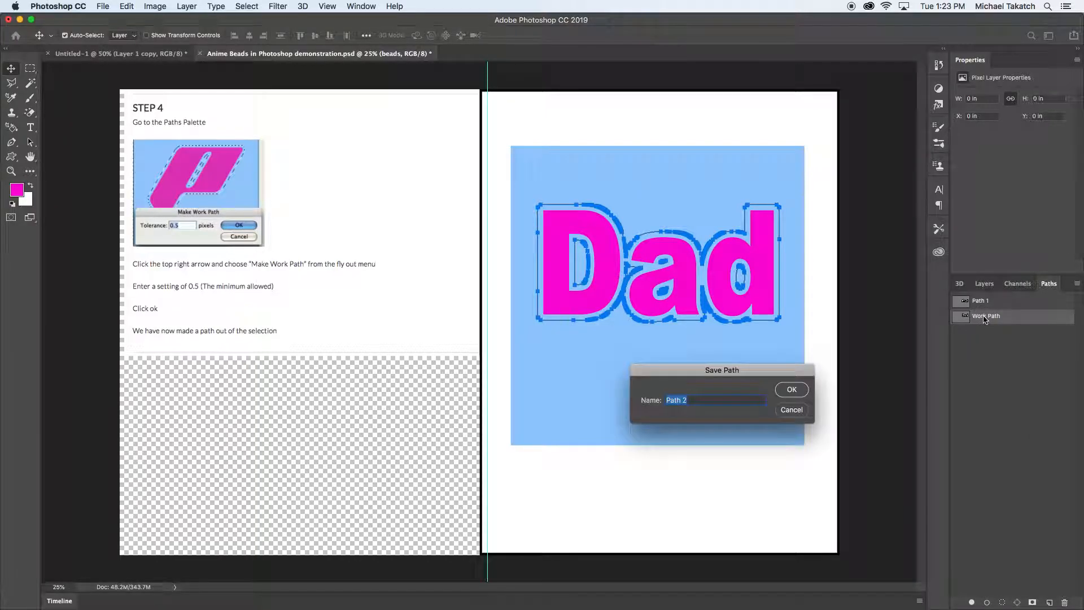
left_click(803, 392)
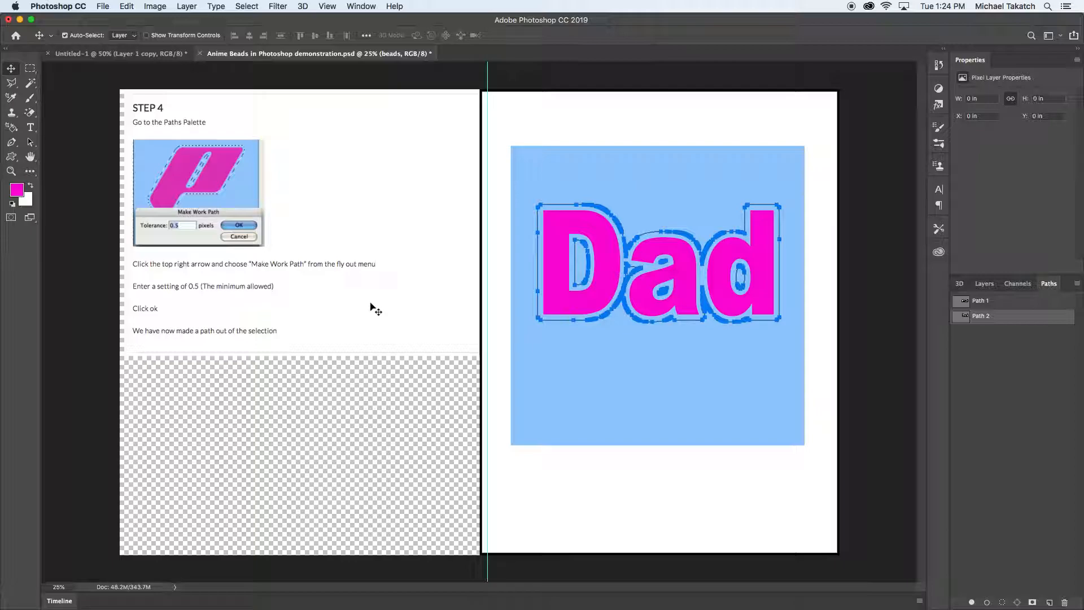
Step: Show the Directions 6 layer in place of Directions 5 for the step 5 instructions
left_click(983, 283)
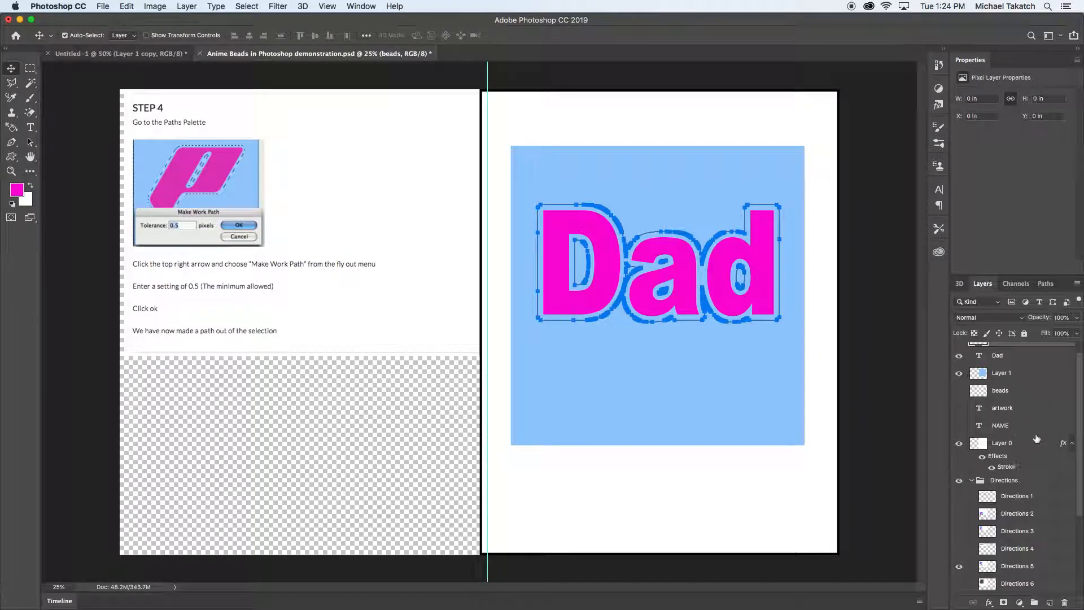
left_click(958, 583)
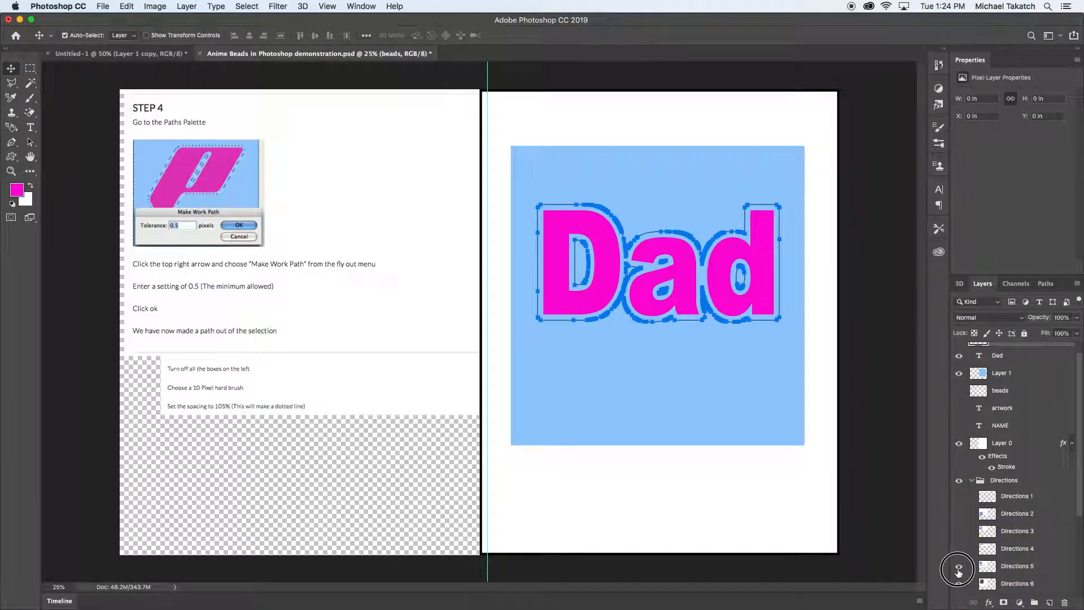
left_click(958, 566)
scroll(1077, 514, "down", 1)
scroll(1078, 513, "down", 2)
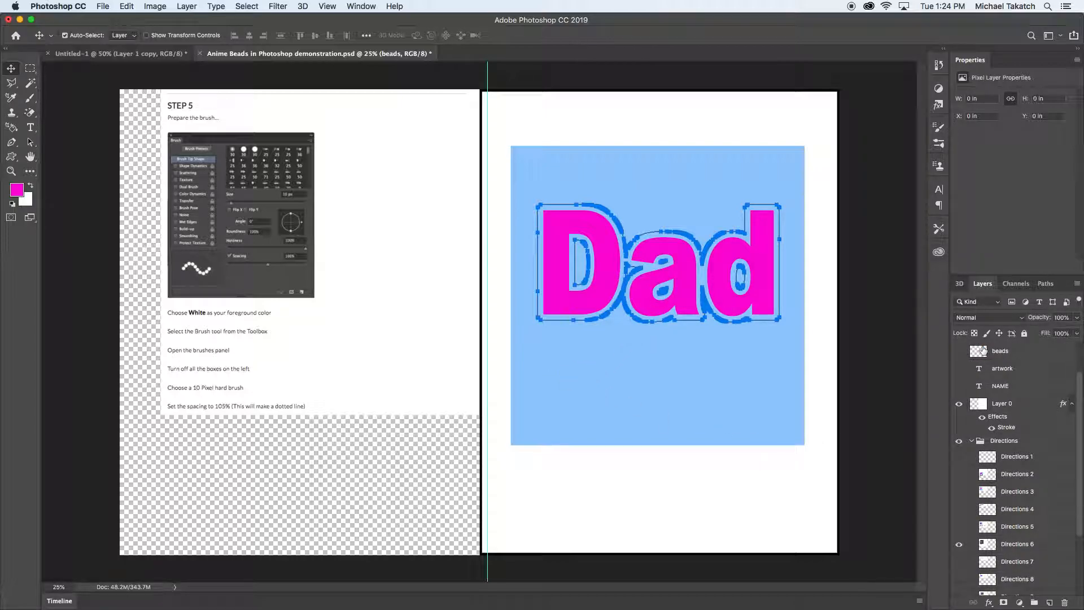
Step: Set the Brush tip to 99% hardness and 99% spacing, trying it with a test stroke that is undone
key("b")
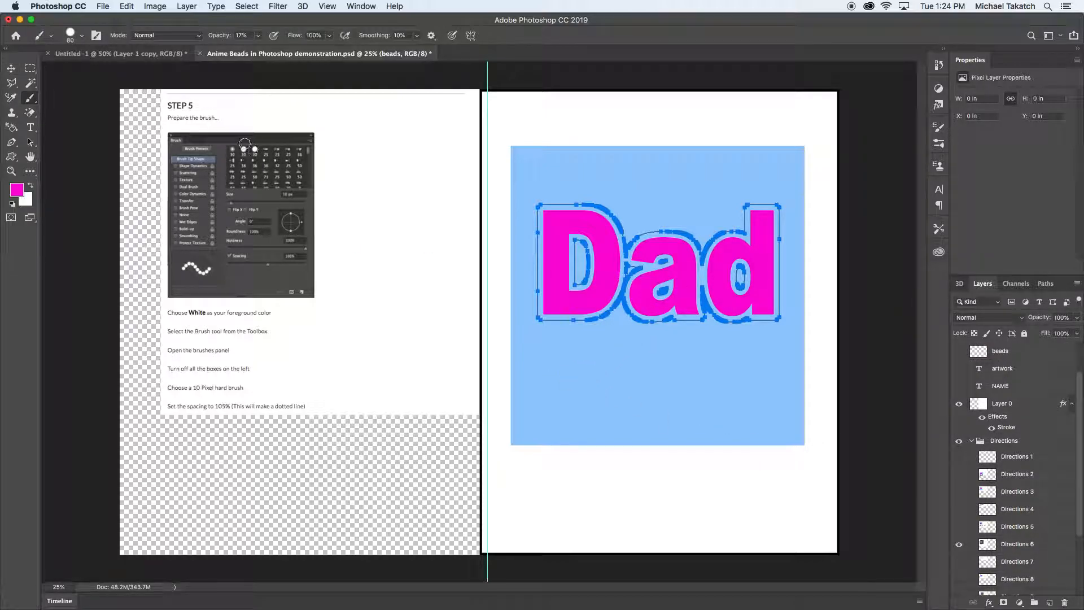
left_click(97, 36)
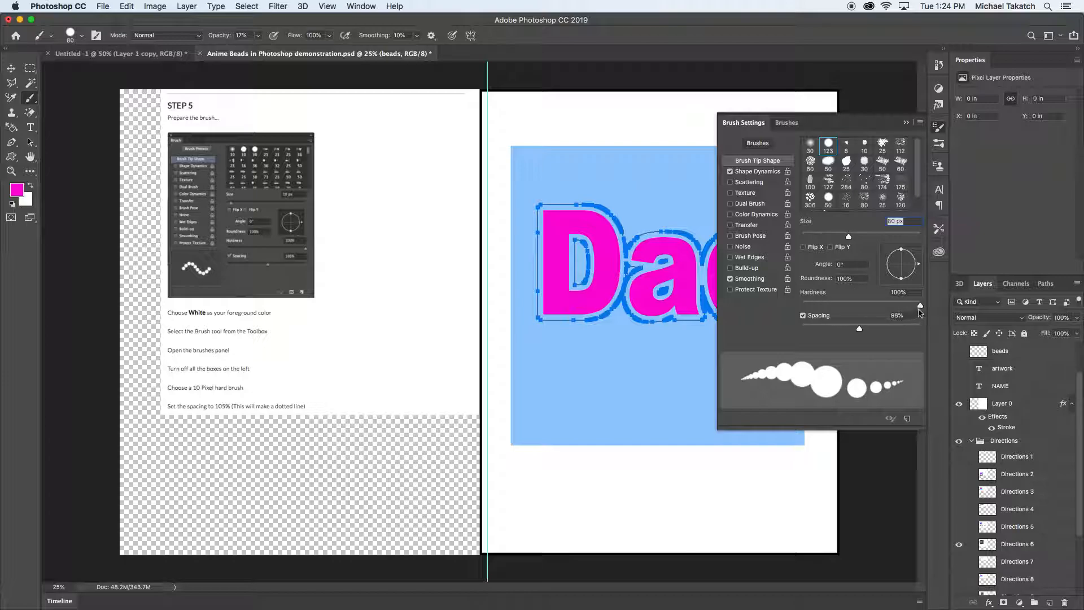
mouse_move(919, 304)
left_mouse_down()
mouse_move(887, 298)
mouse_move(916, 305)
left_mouse_up()
left_click_drag(859, 330, 861, 329)
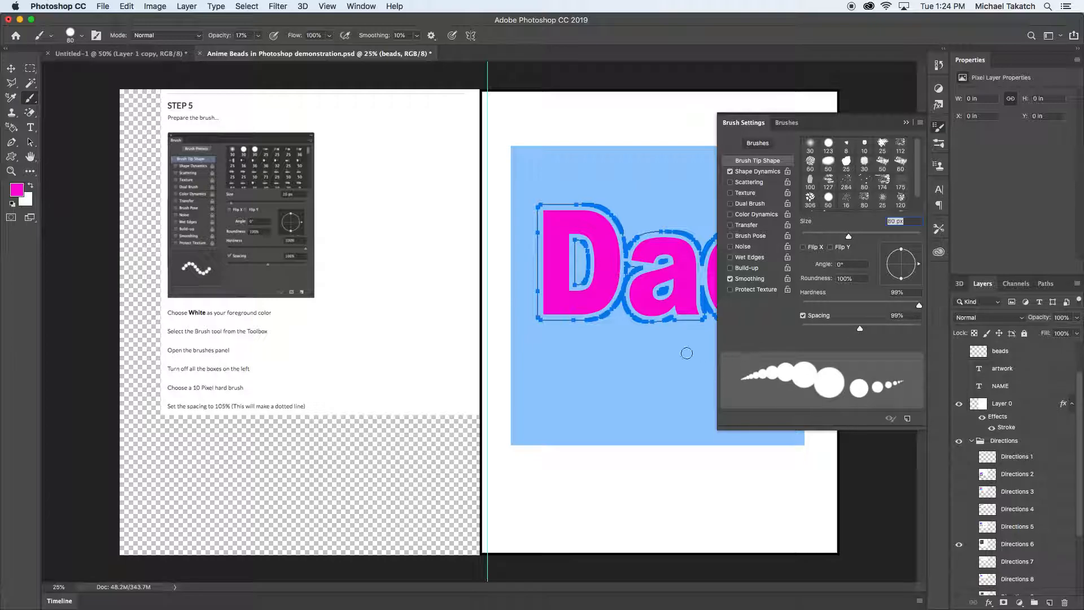
mouse_move(534, 367)
left_mouse_down()
mouse_move(665, 390)
mouse_move(674, 356)
mouse_move(631, 352)
mouse_move(592, 387)
mouse_move(644, 416)
left_mouse_up()
key("super+z")
left_click(907, 123)
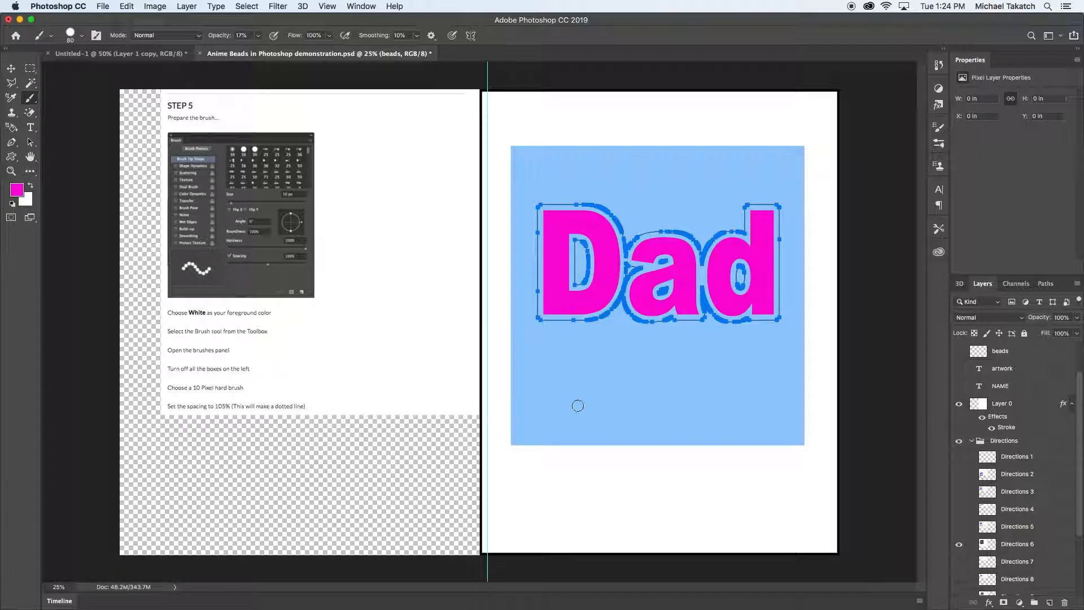
Step: Show Directions 7 in place of Directions 6, and make the beads layer below Layer 1 visible and active
left_click(958, 545)
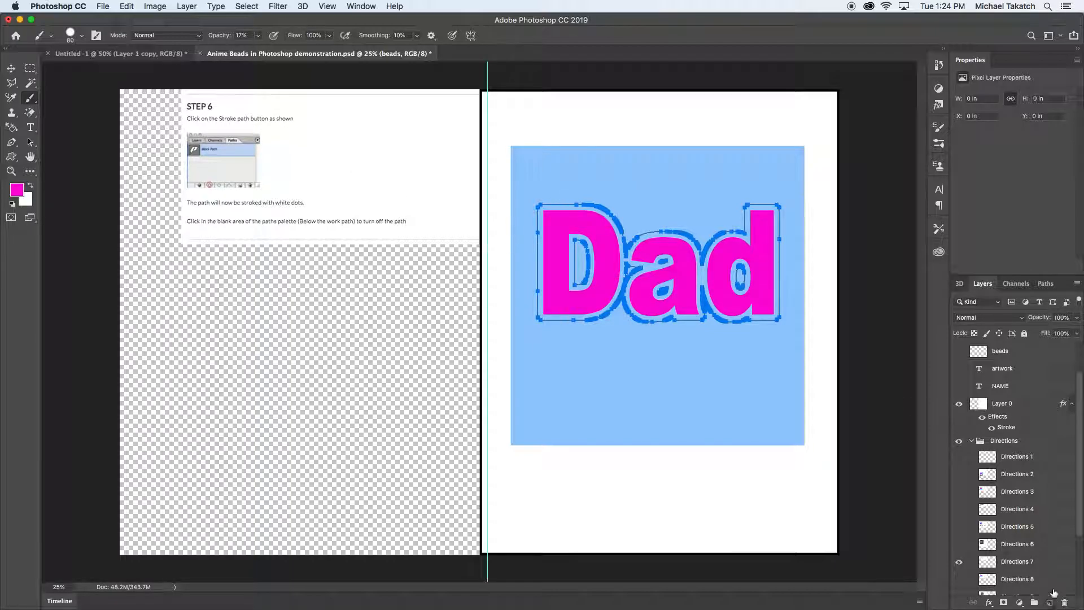
left_click(959, 353)
left_click(1019, 354)
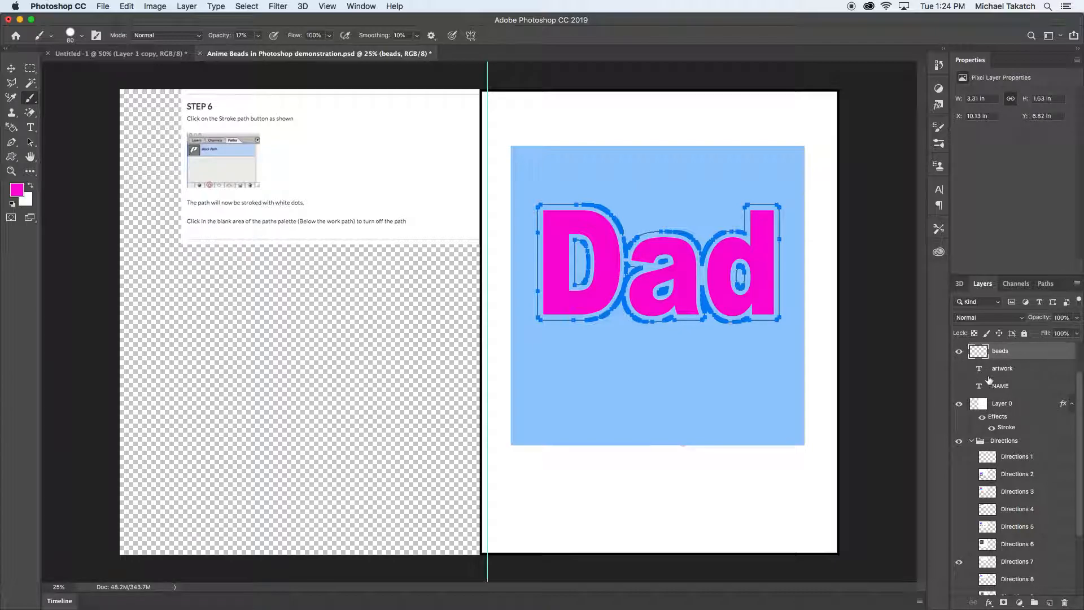
left_click(1046, 284)
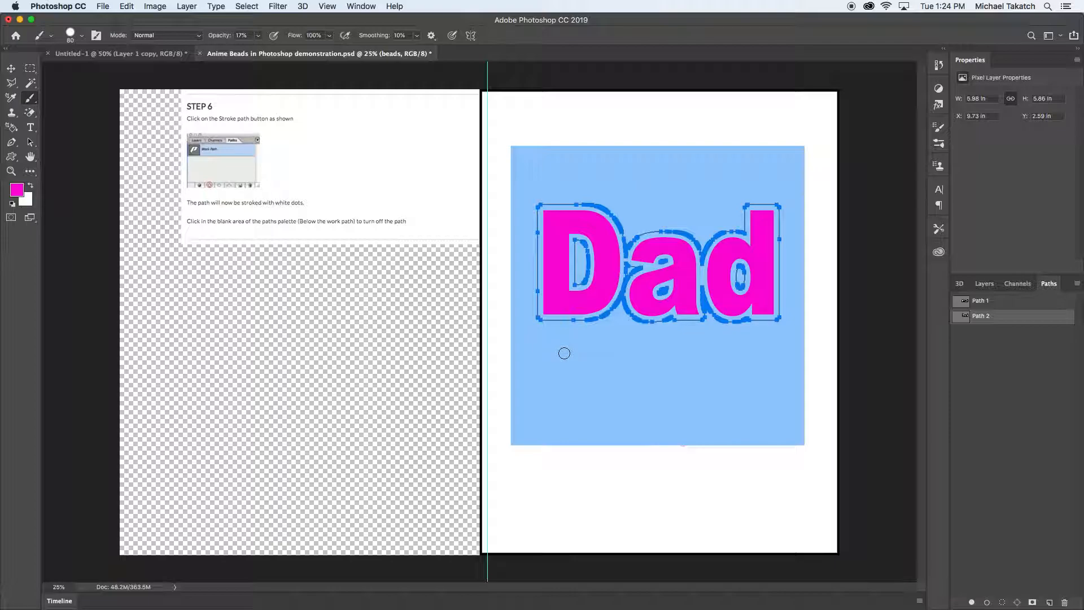
Step: Move the active beads layer to the top of the layer stack and hide the other beads layer
left_click(980, 284)
left_click(1031, 353)
left_click_drag(1079, 416, 1080, 363)
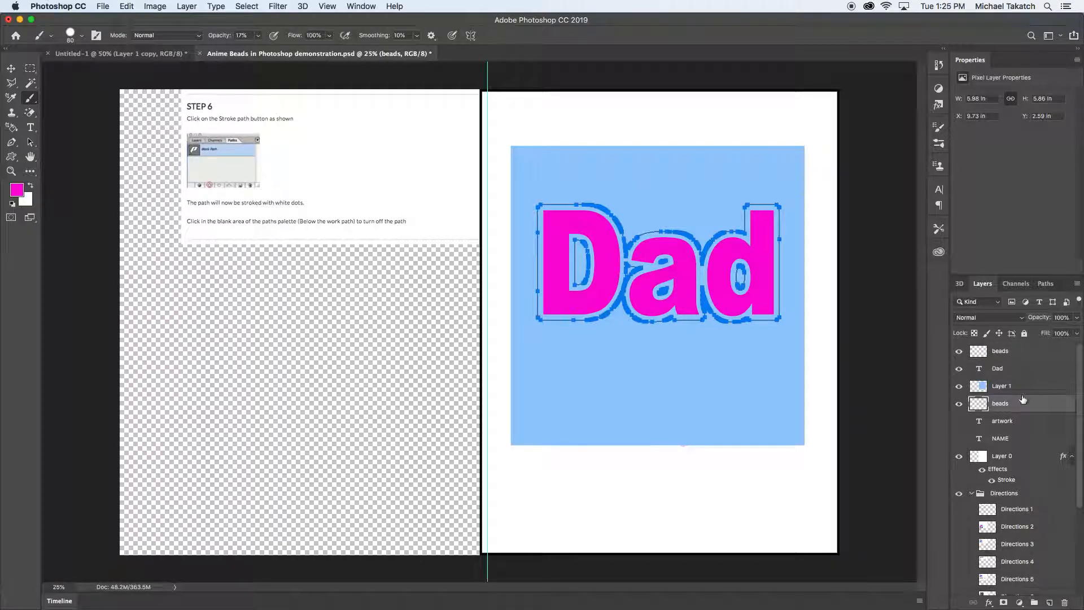
left_click_drag(1016, 401, 1007, 345)
left_click(959, 368)
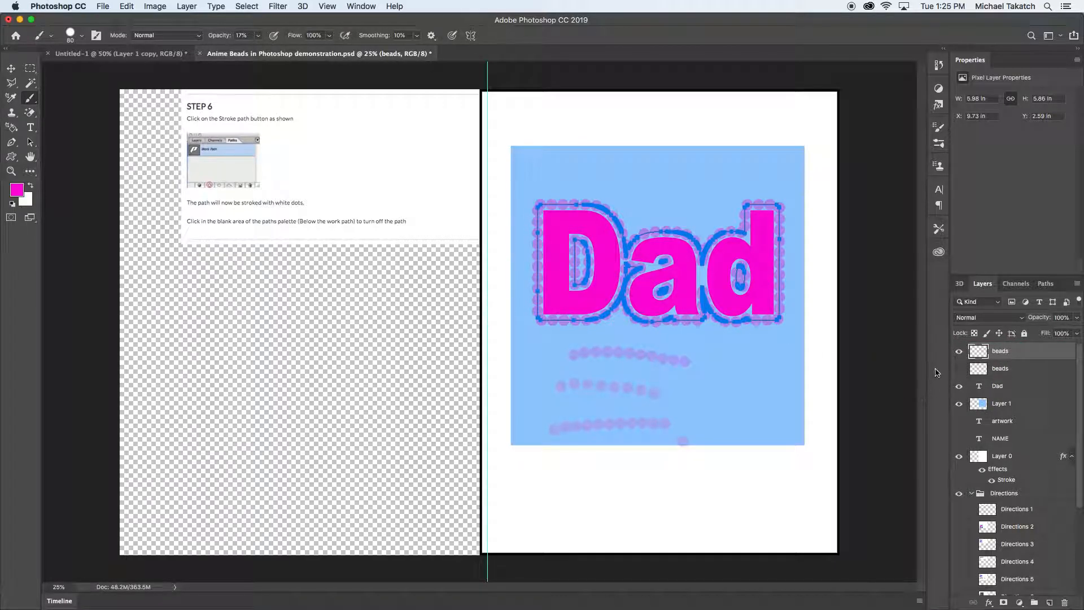
left_click(958, 351)
left_click(958, 351)
Step: Clear the translucent magenta dots from the top beads layer using a rectangular marquee around them, and deselect
key("m")
left_click_drag(509, 170, 806, 450)
key("super+shift+h")
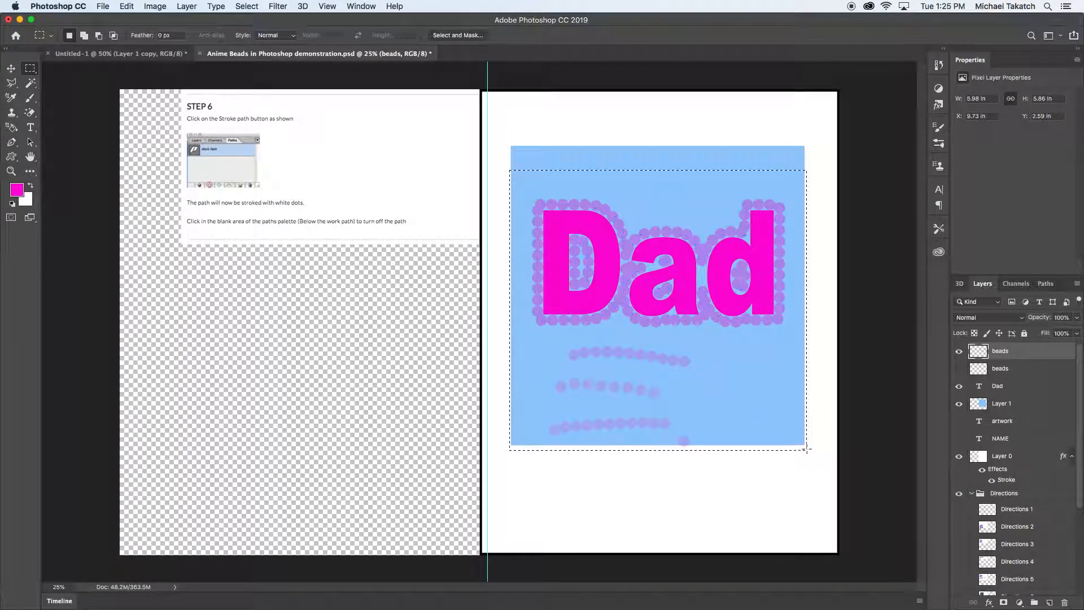
key("super+c")
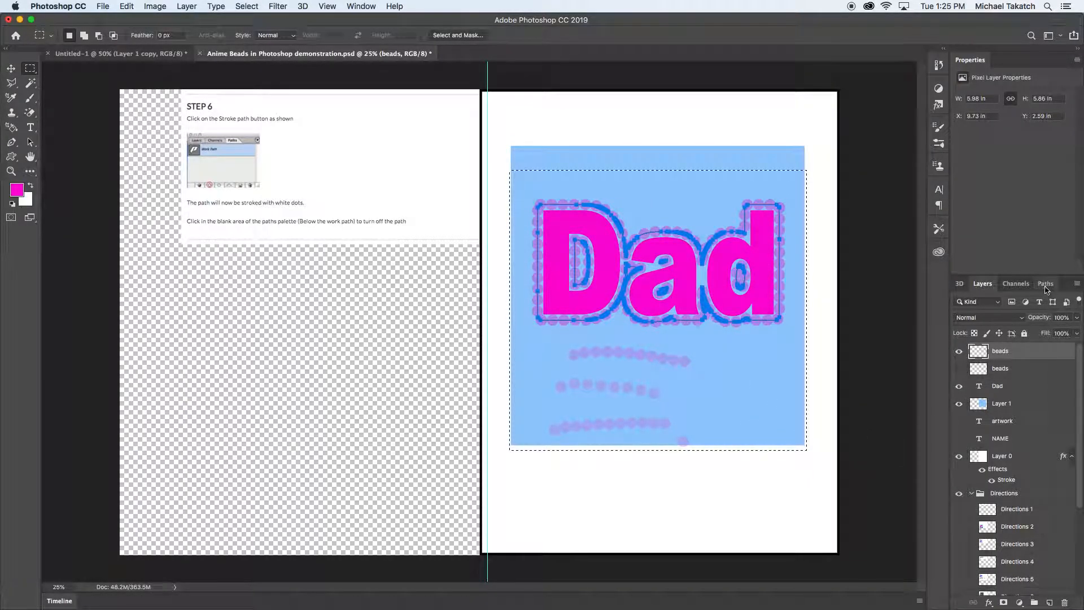
left_click(1045, 283)
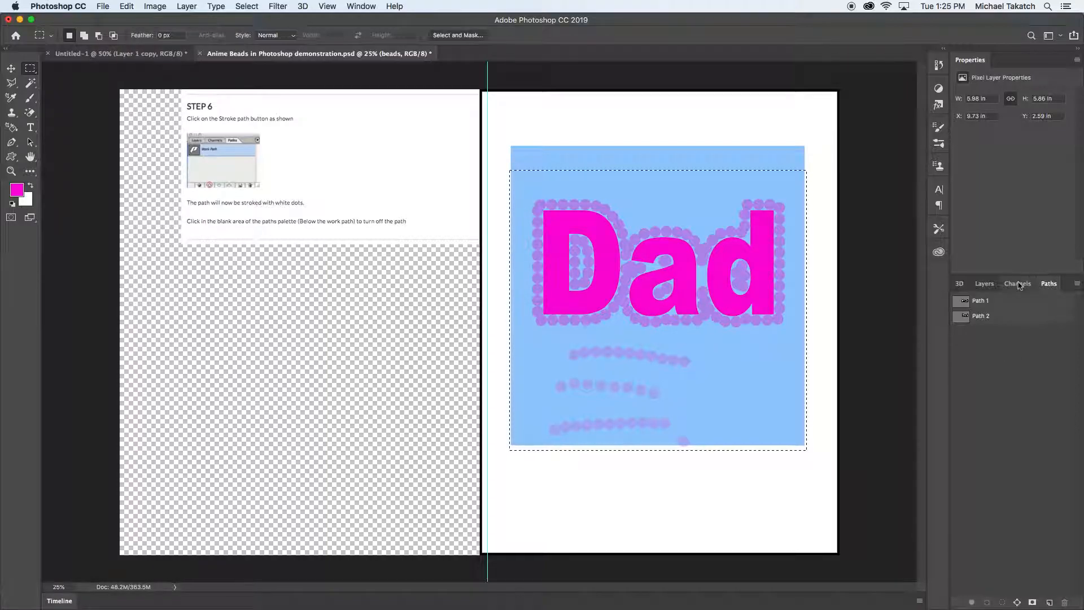
left_click(984, 284)
key("Delete")
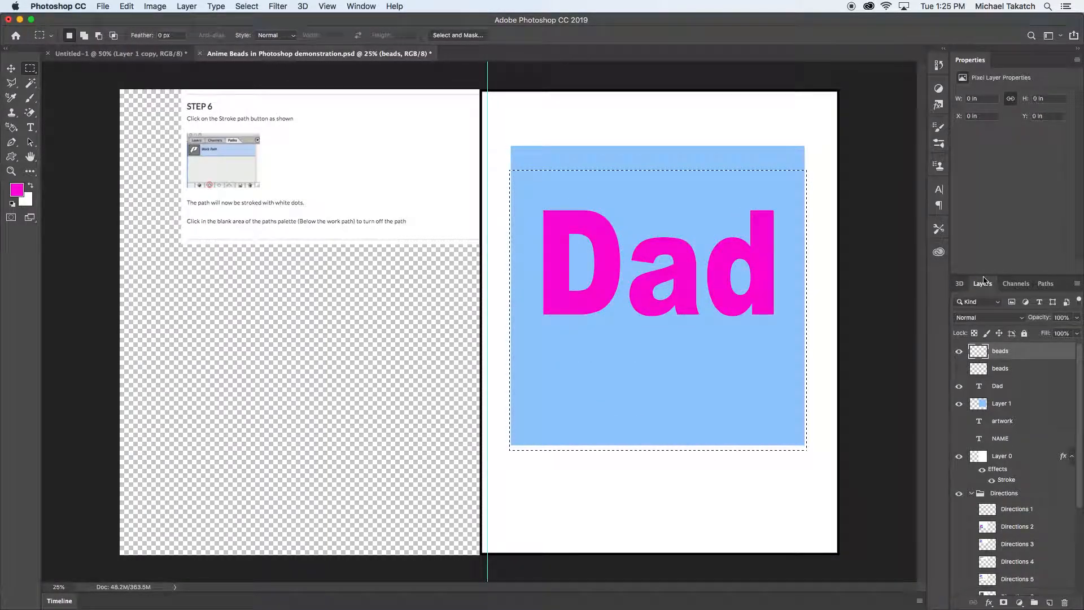
key("super+d")
Step: Stroke Path 2 with a white brush at 100% opacity, and turn off the path display
left_click(1046, 284)
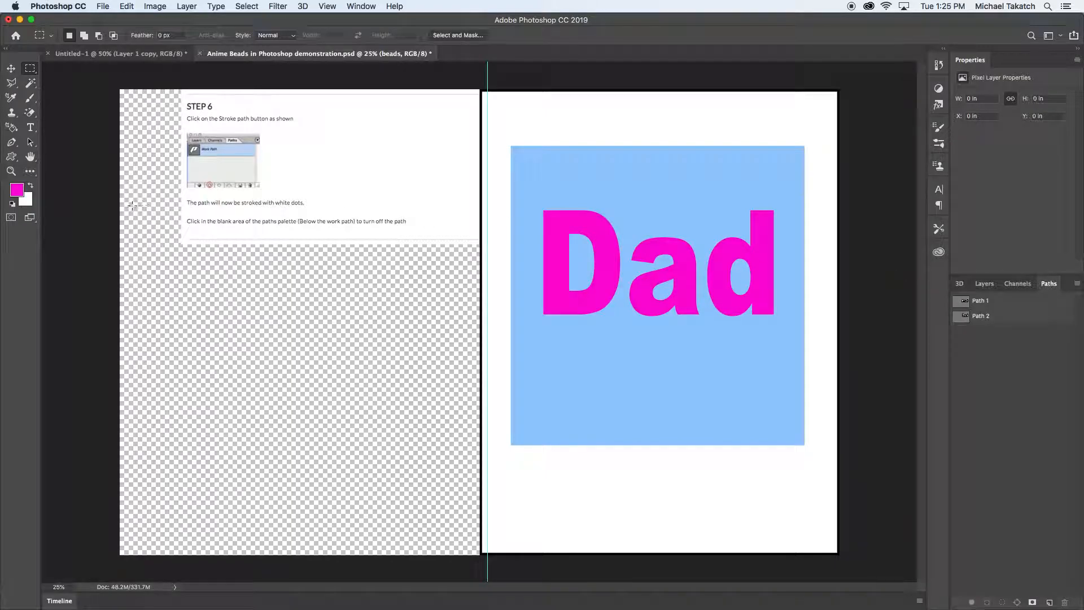
key("x")
key("b")
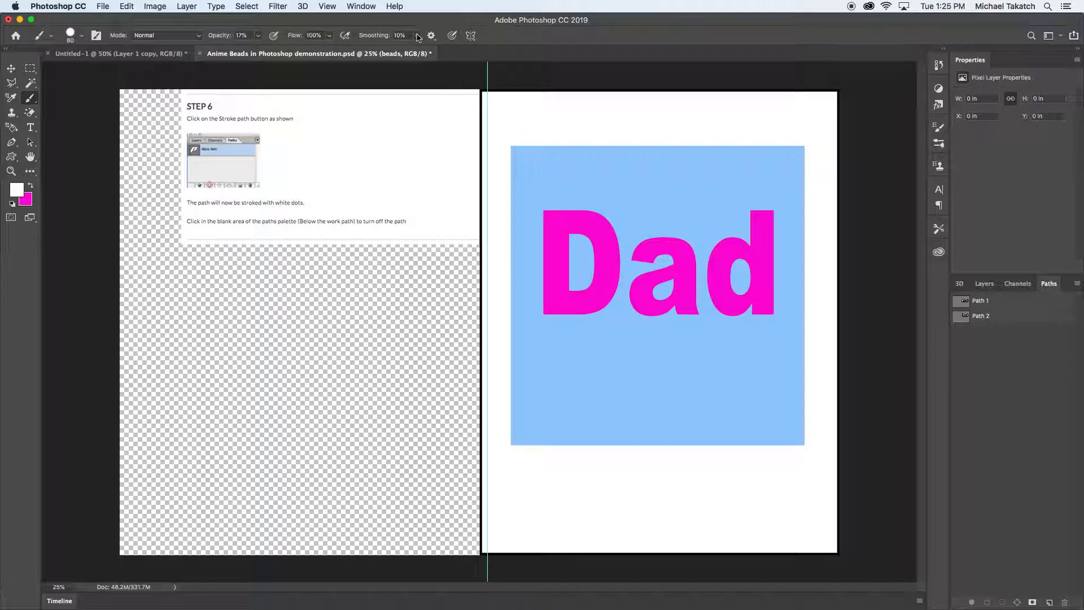
left_click(259, 37)
left_click_drag(257, 49, 312, 53)
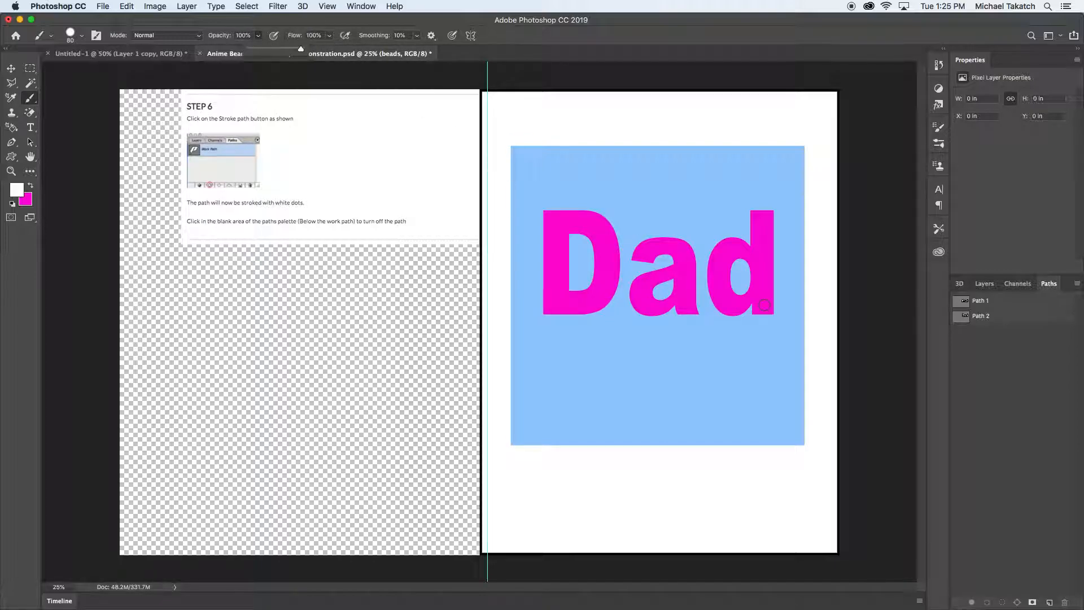
left_click(1008, 319)
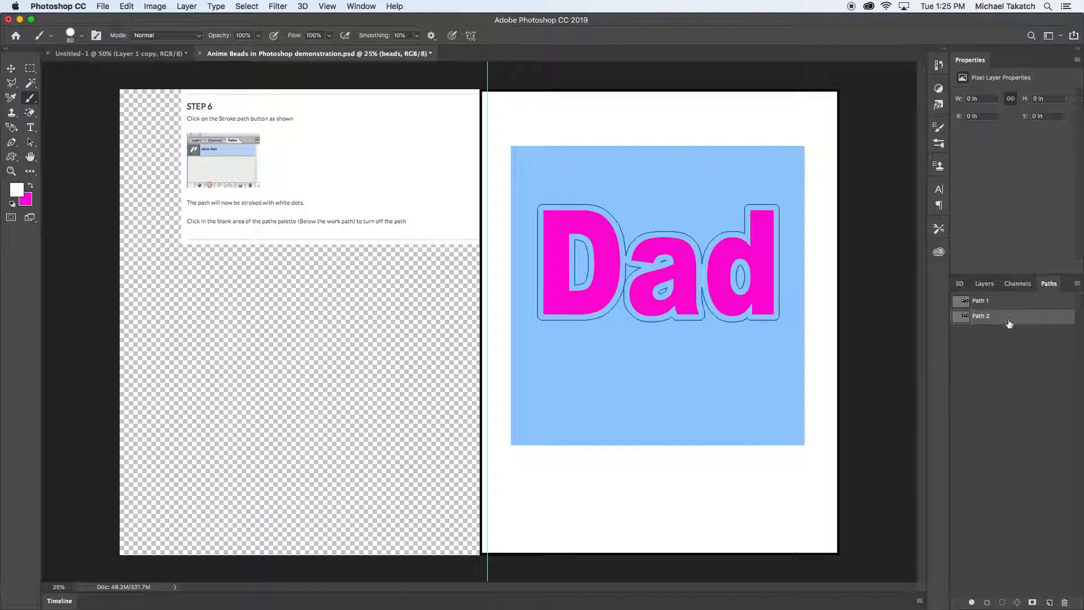
left_click(987, 603)
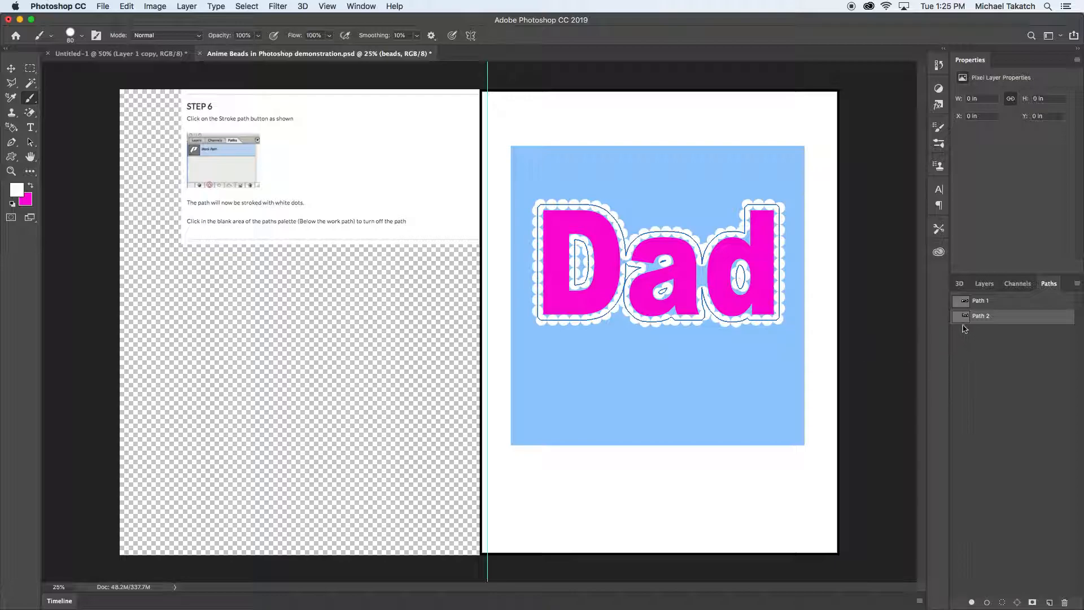
left_click(1001, 366)
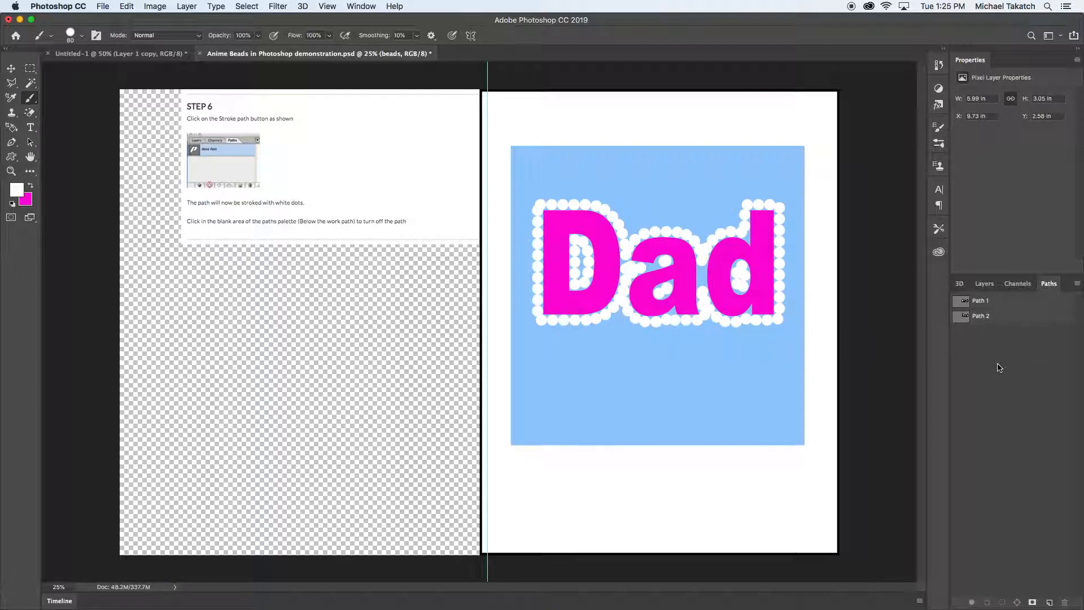
Step: Replace Directions 7 with Directions 8 and that with Directions 9, leaving the step 8 instructions shown
left_click(984, 284)
scroll(1032, 561, "down", 2)
left_click(959, 553)
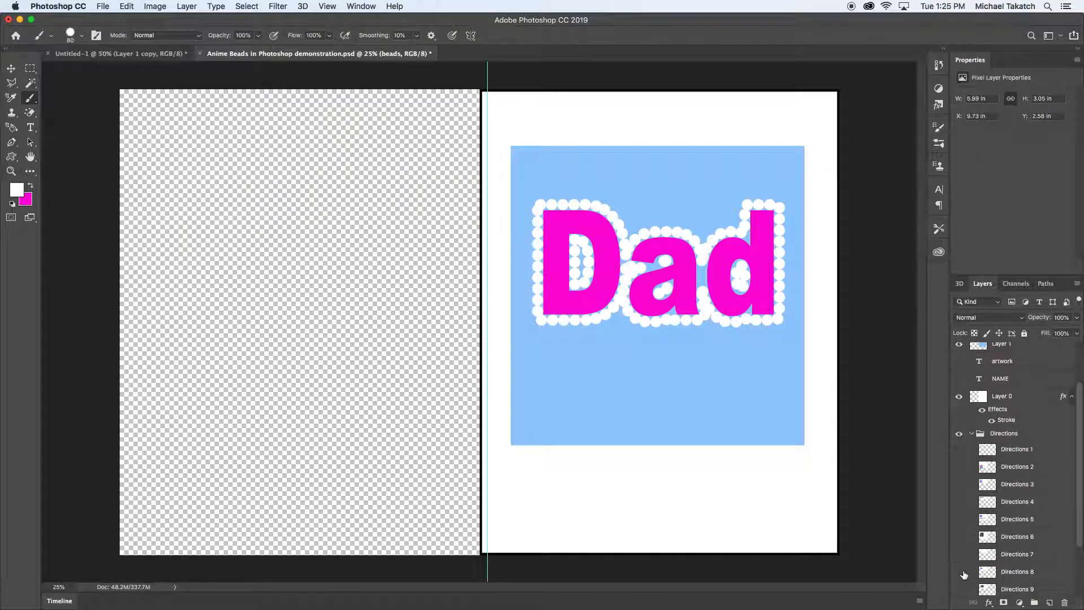
left_click(958, 572)
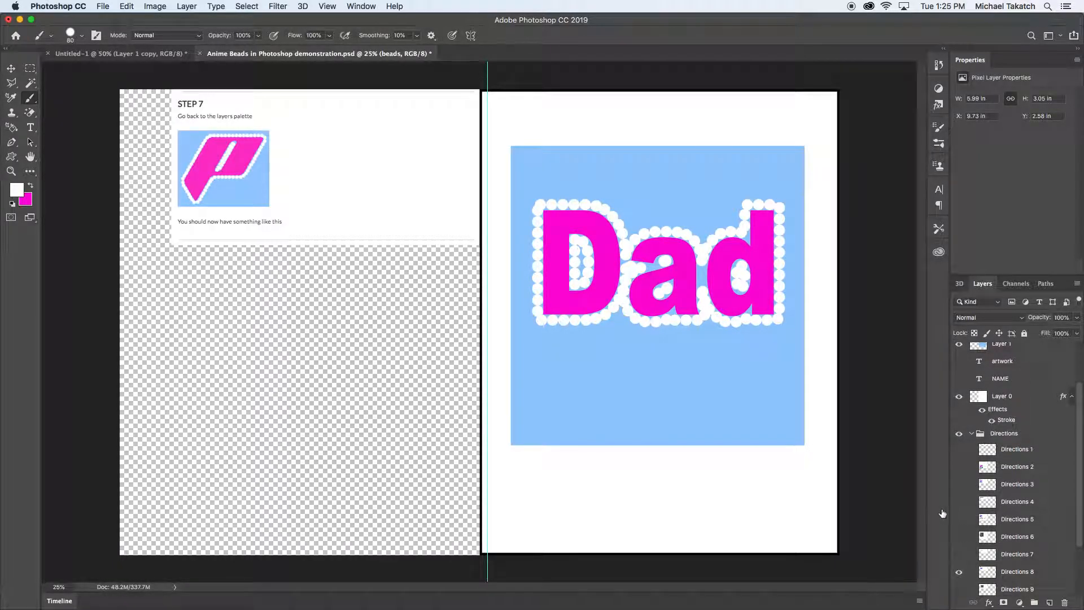
scroll(1028, 483, "down", 3)
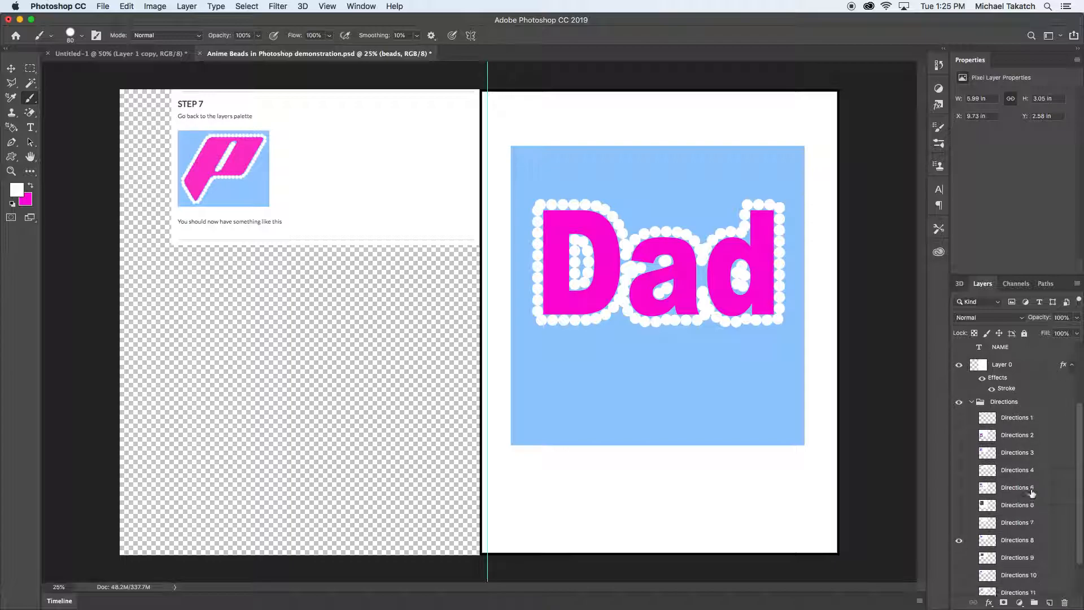
left_click(959, 557)
left_click(960, 540)
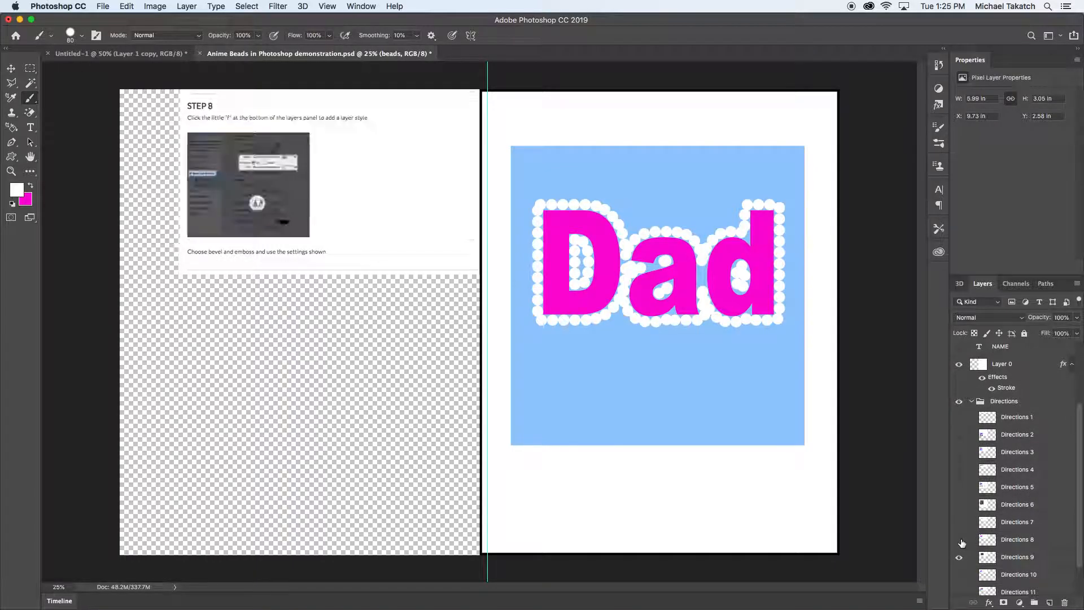
Step: Apply a Chisel Hard Inner Bevel to the top beads layer, direction Down, with 199% depth and 16 px size
scroll(1026, 426, "up", 5)
scroll(1027, 427, "up", 1)
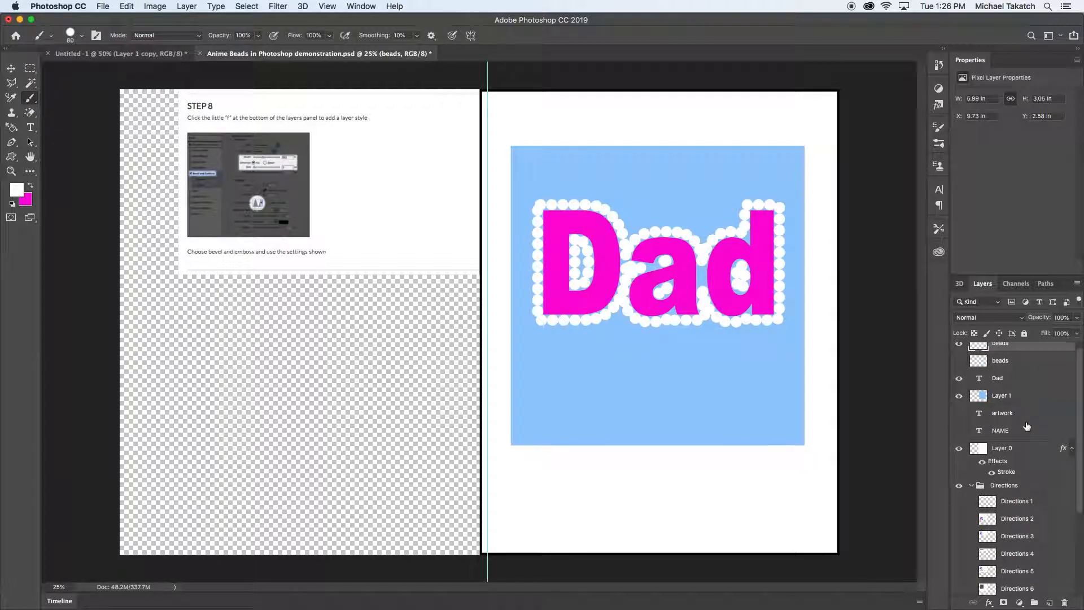
double_click(1043, 351)
left_click_drag(770, 182, 858, 185)
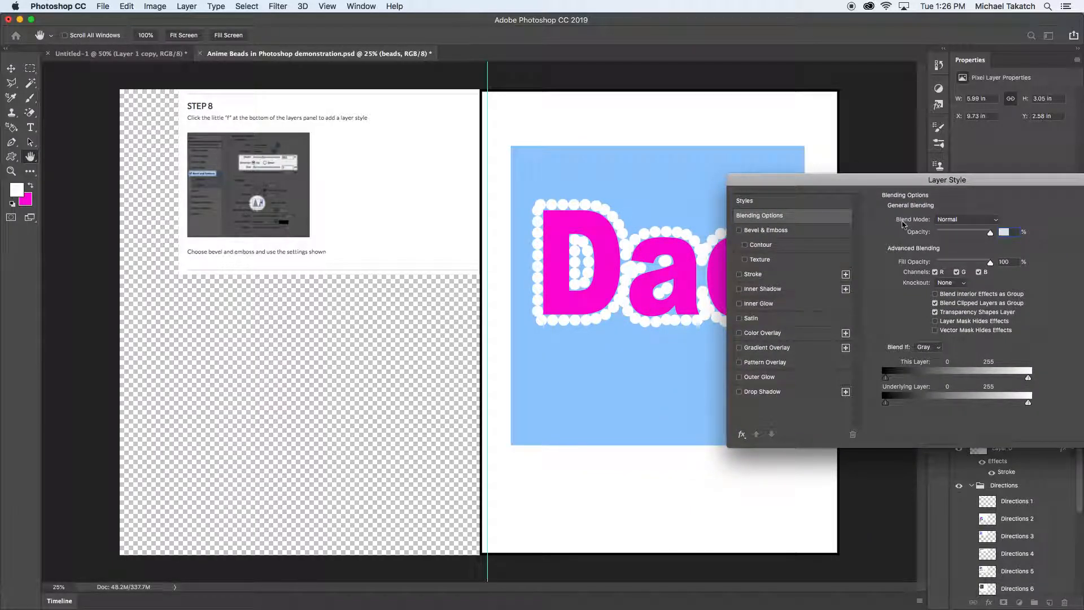
left_click(804, 230)
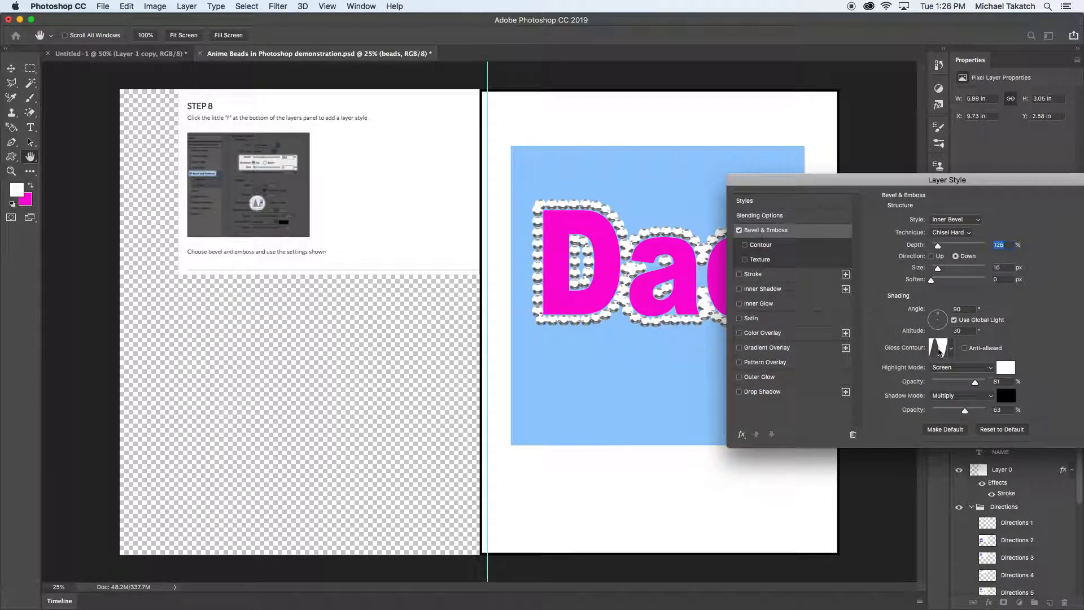
left_click_drag(937, 246, 941, 247)
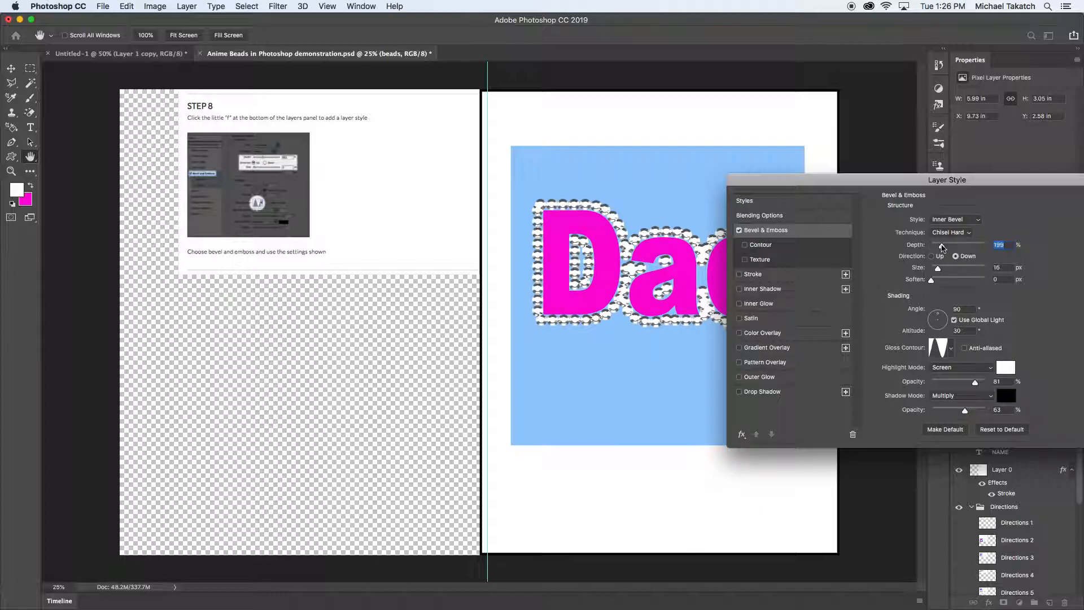
left_click_drag(988, 179, 907, 217)
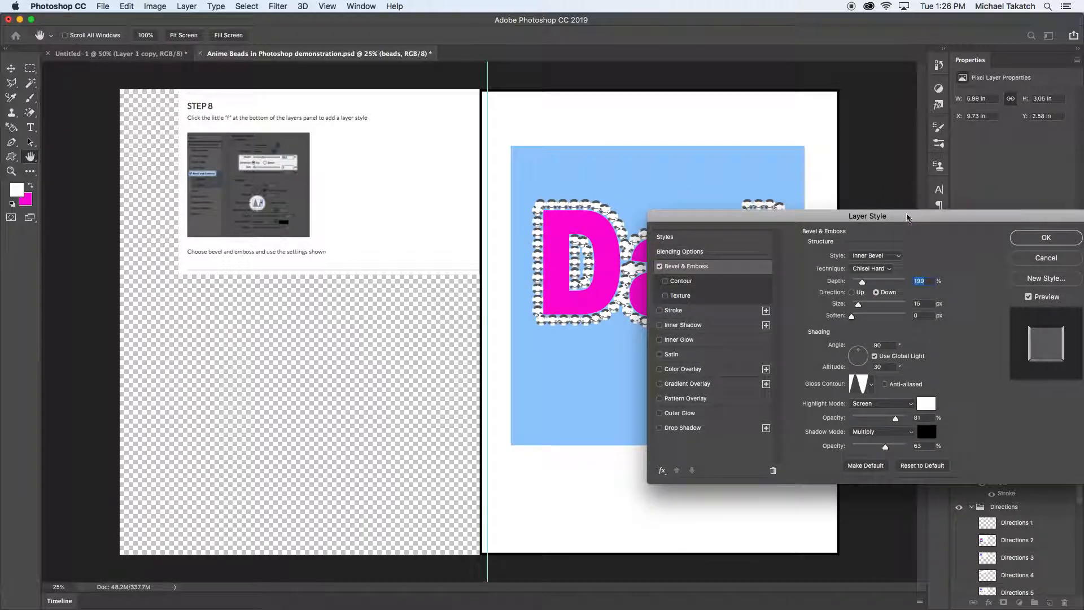
left_click(1024, 240)
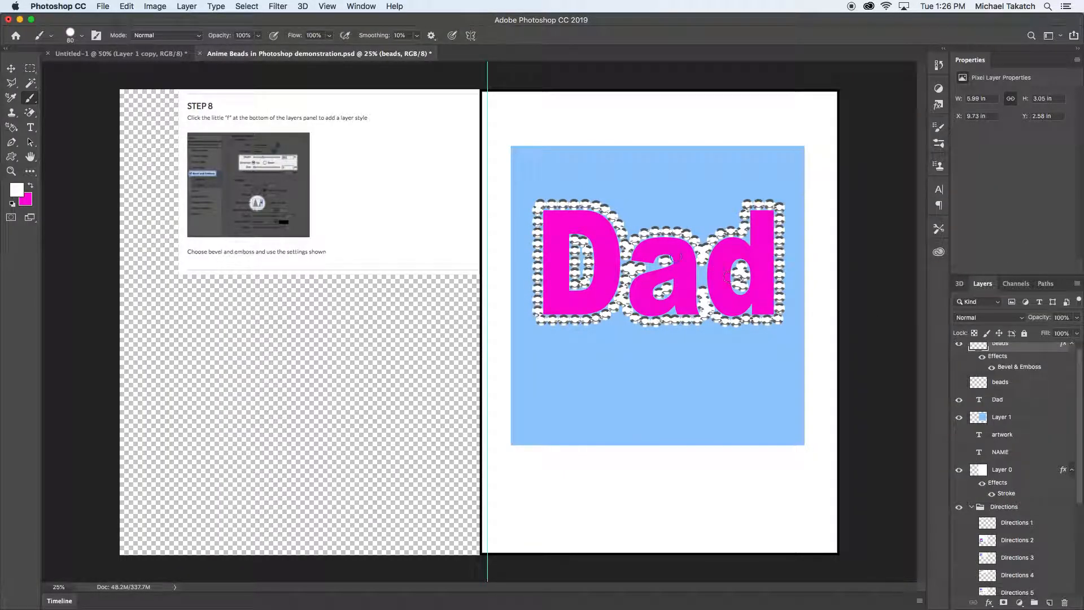
Step: Hide Directions 9 and show Directions 10 to display the step 9 instructions
scroll(1014, 558, "down", 5)
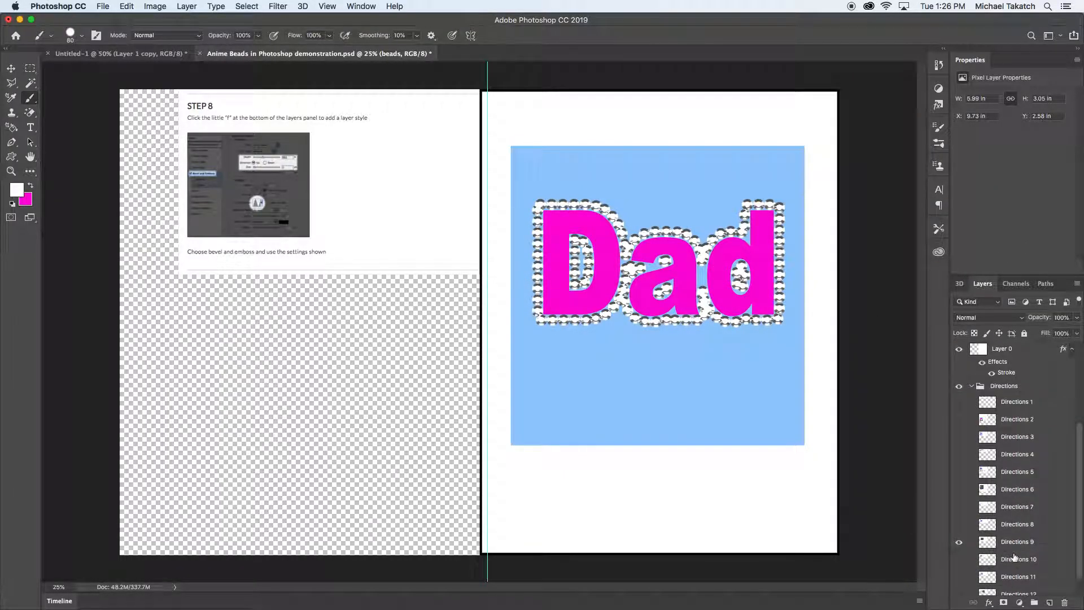
left_click(959, 564)
left_click(959, 561)
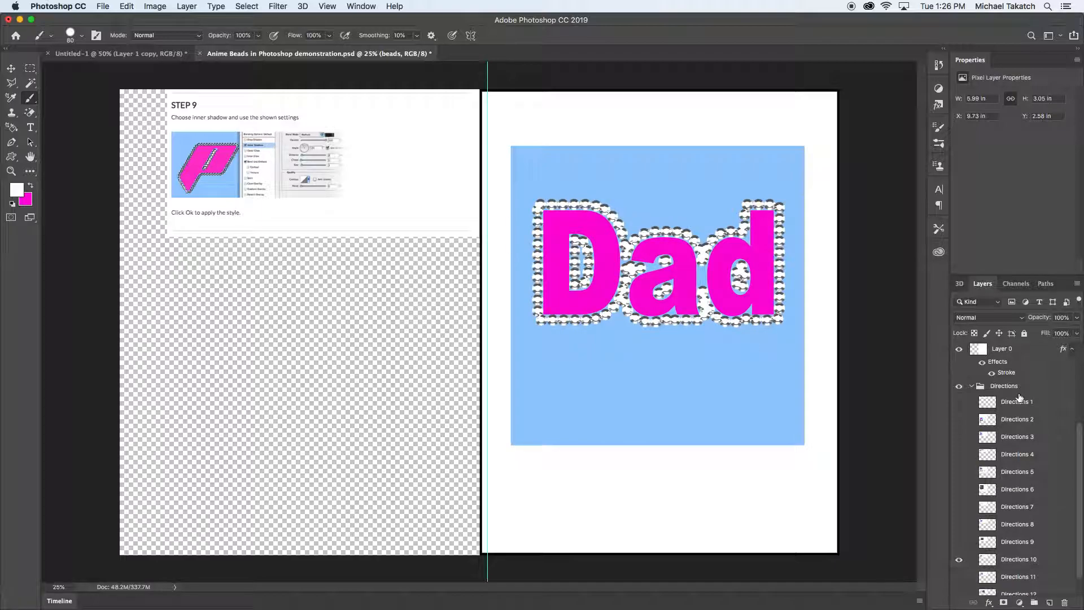
Step: Add an Inner Shadow to the top beads layer with its opacity lowered to 15%
scroll(1037, 388, "up", 5)
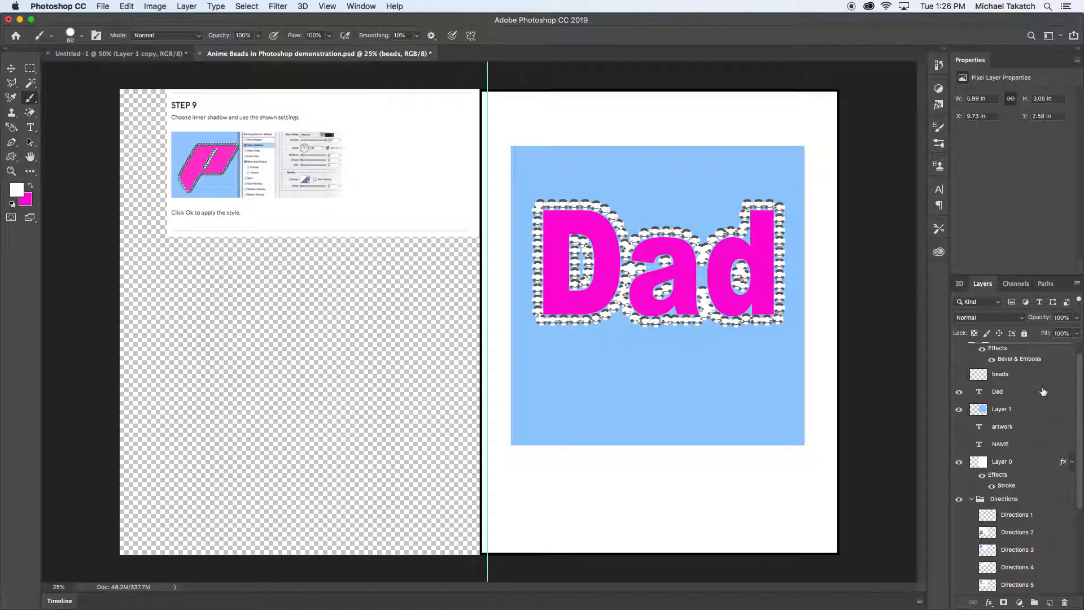
scroll(1049, 373, "up", 1)
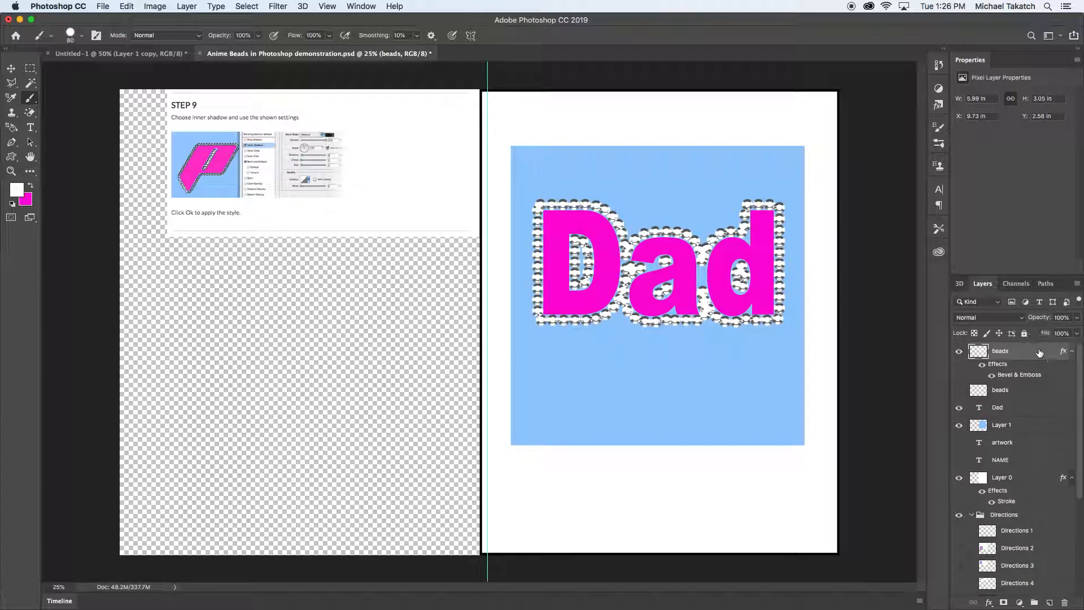
double_click(1039, 352)
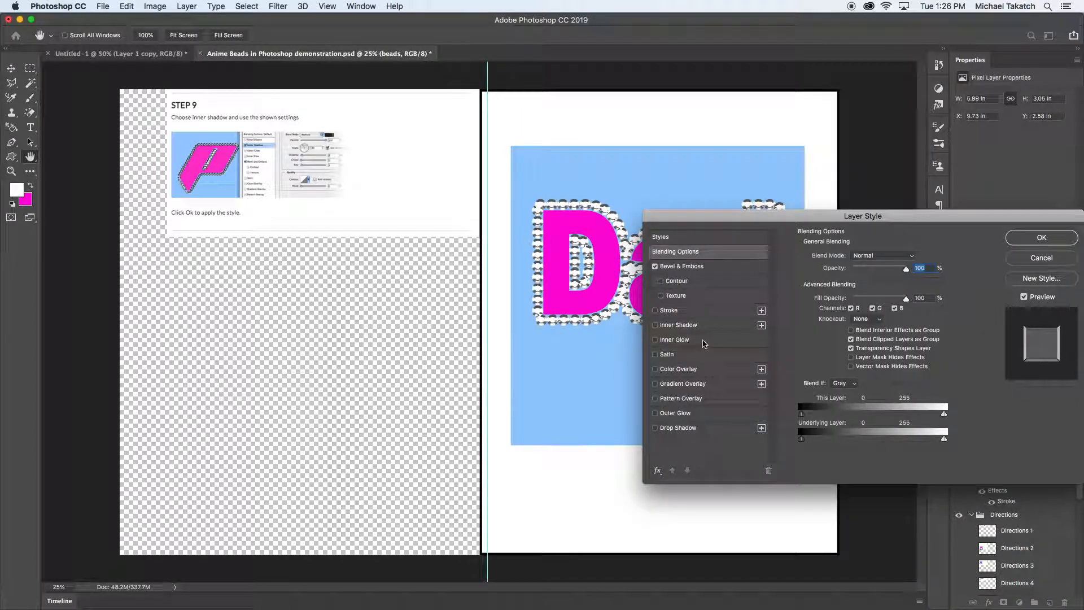
left_click(685, 325)
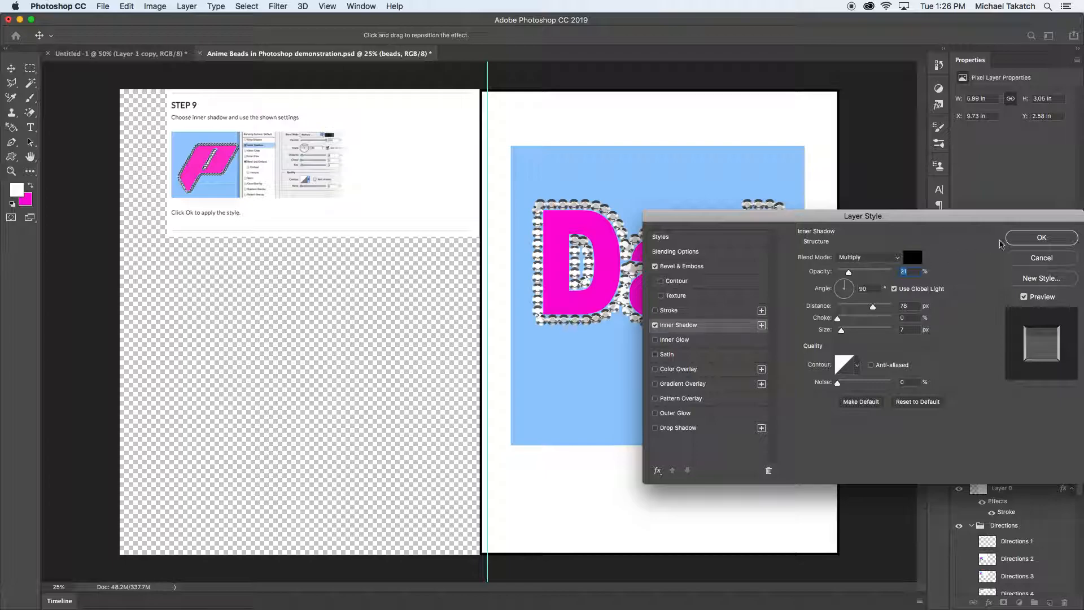
left_click_drag(849, 273, 846, 272)
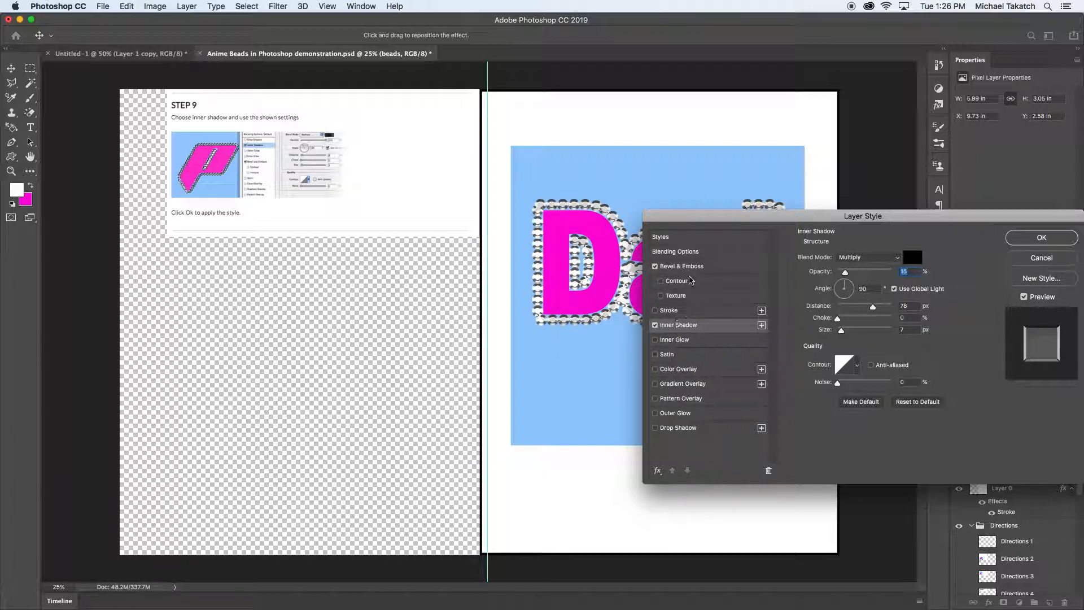
left_click(1042, 238)
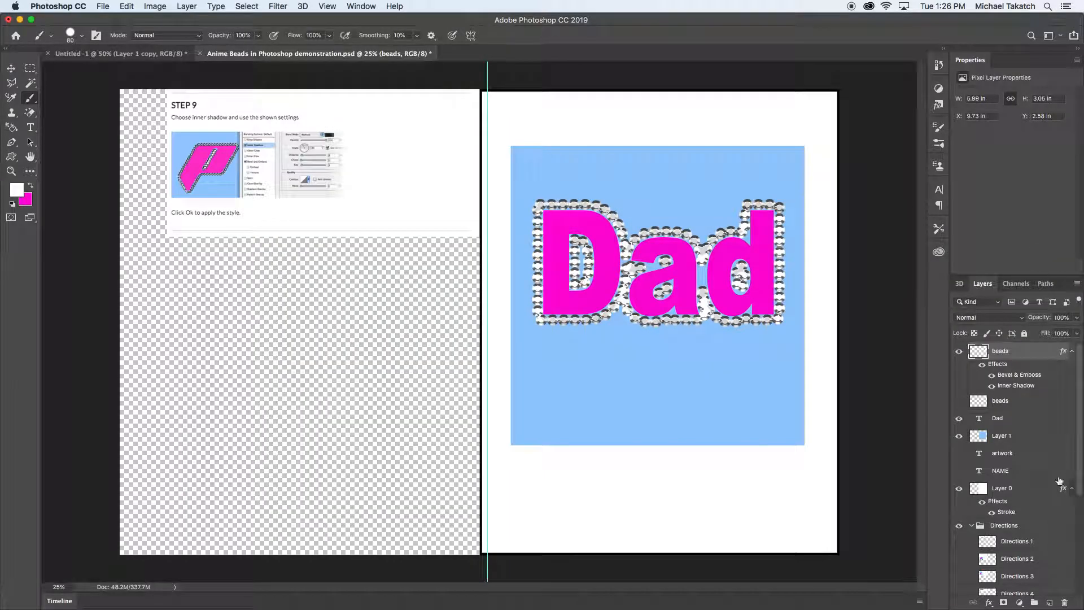
Step: Hide Directions 10 and show Directions 11 to display the step 10 instructions
scroll(1059, 480, "down", 5)
left_click(958, 568)
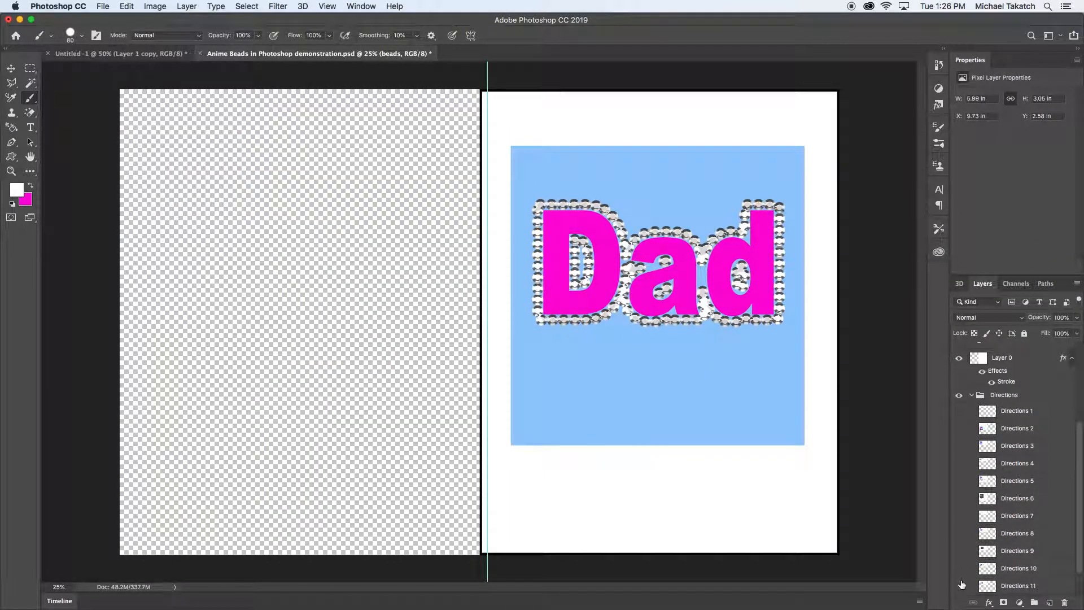
left_click(959, 585)
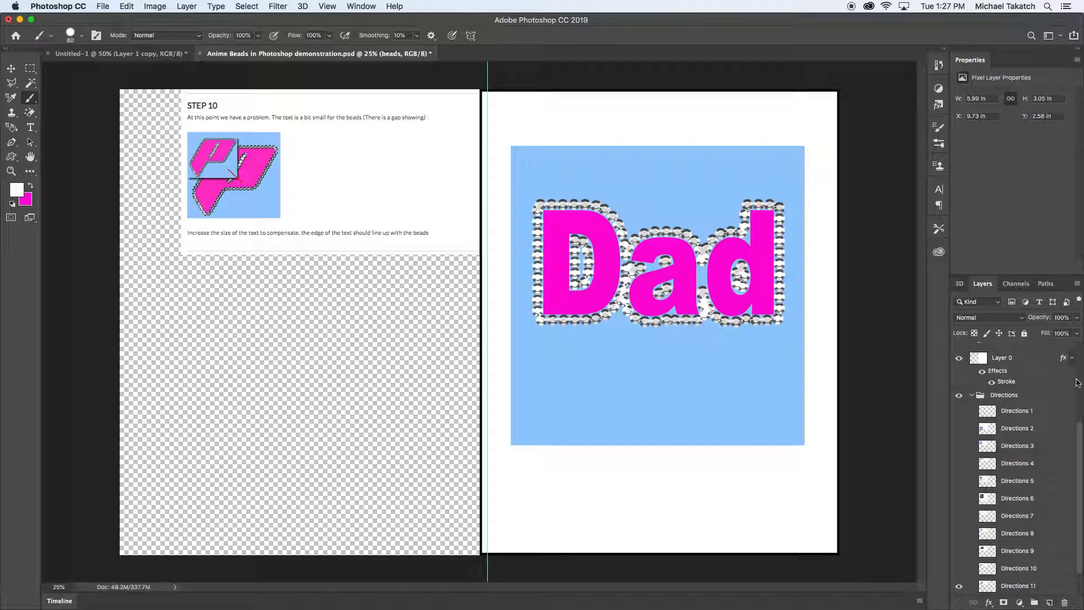
Step: Load the Dad text layer's outline as a selection and expand it toward the beads
scroll(1079, 385, "up", 5)
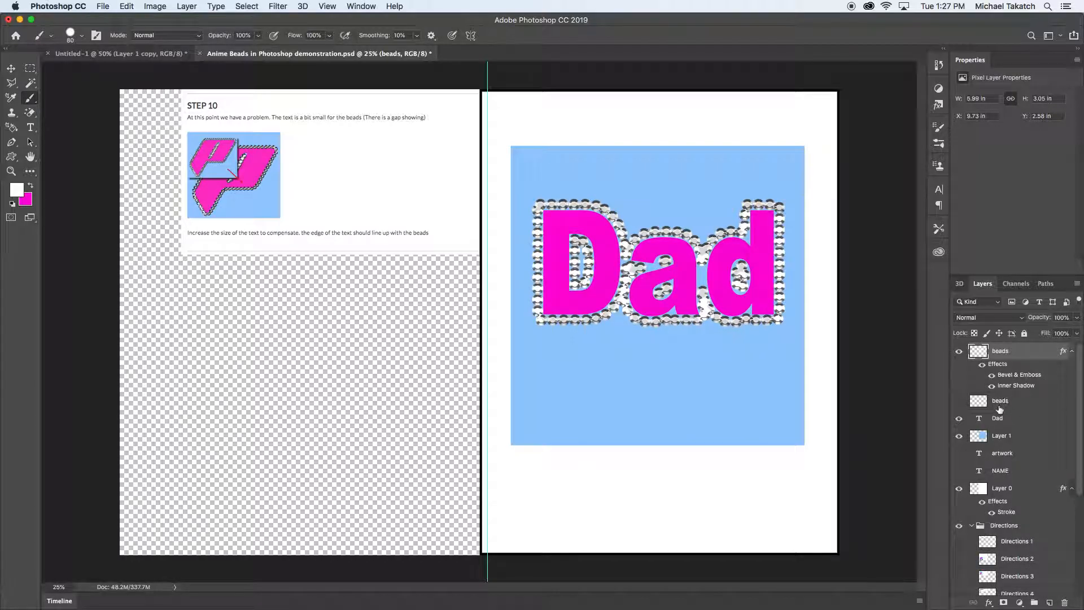
left_click(958, 418)
left_click(958, 418)
left_click(1024, 419)
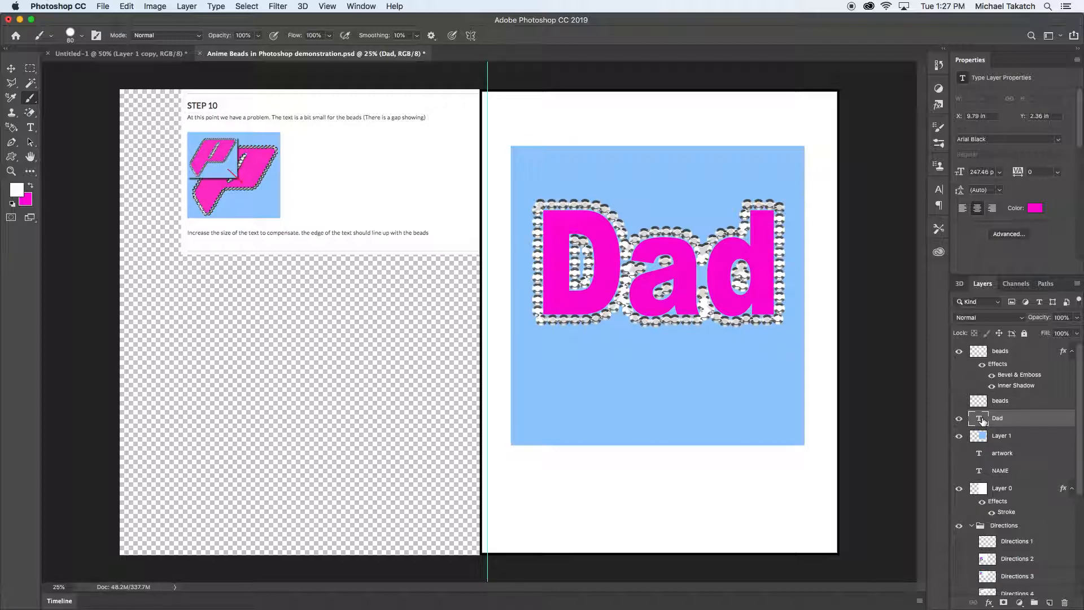
left_click(980, 419, "super")
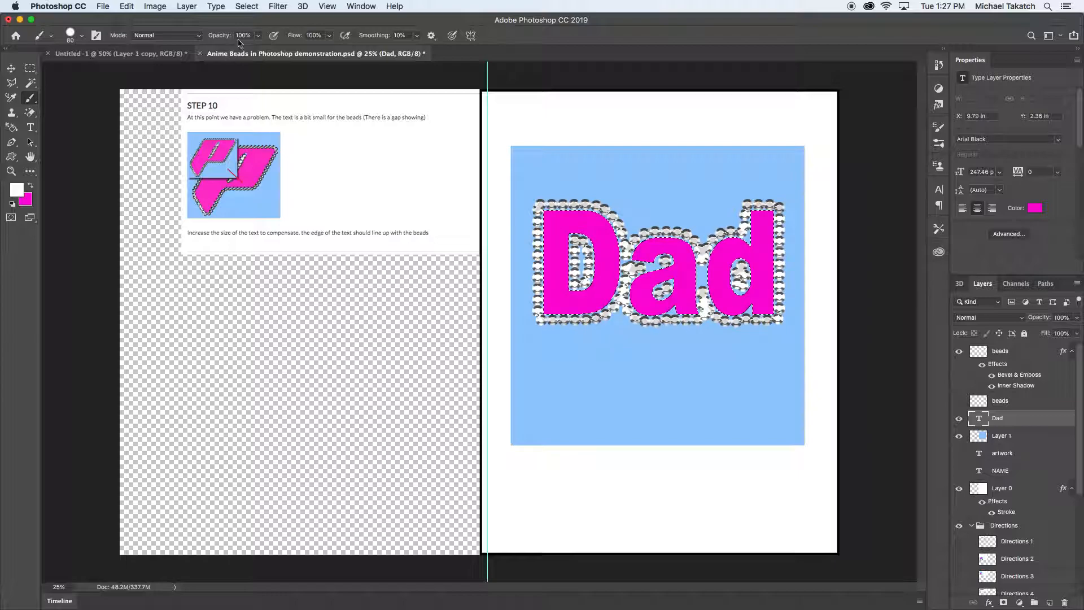
left_click(250, 8)
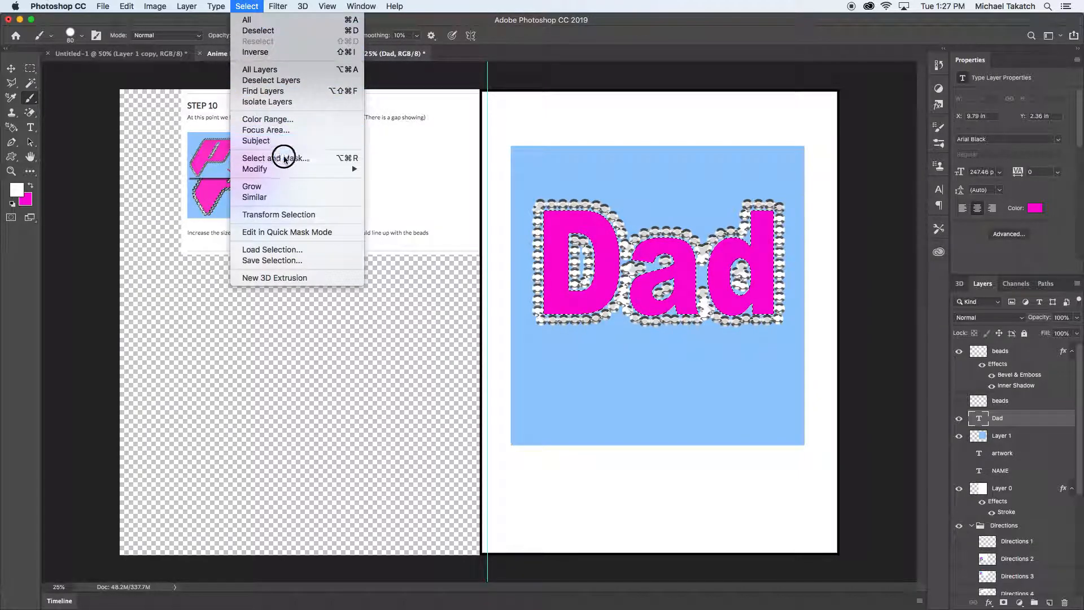
mouse_move(288, 169)
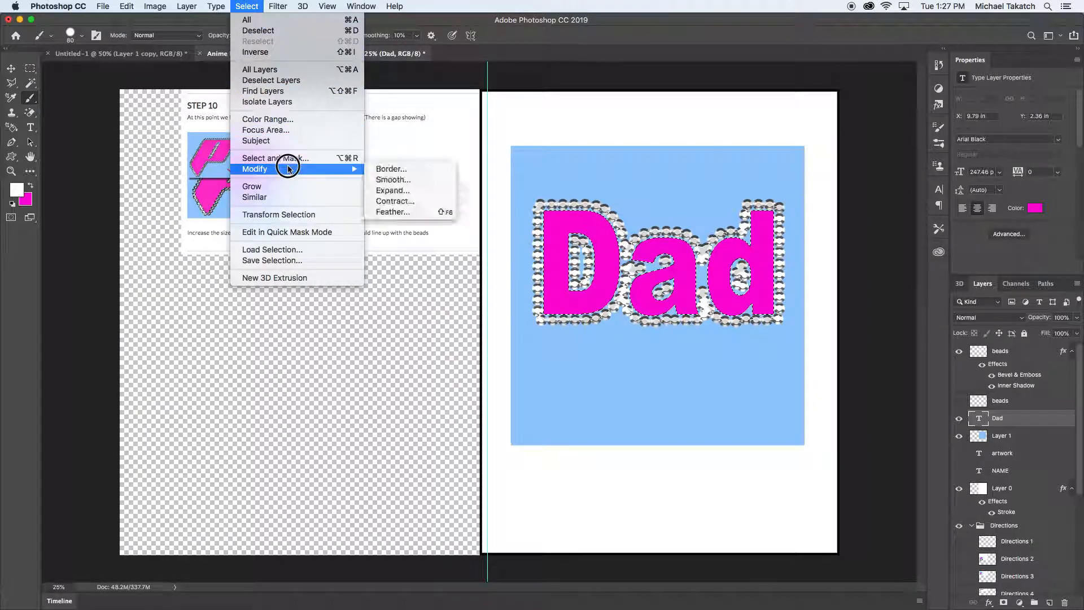
left_click(393, 190)
left_click(602, 289)
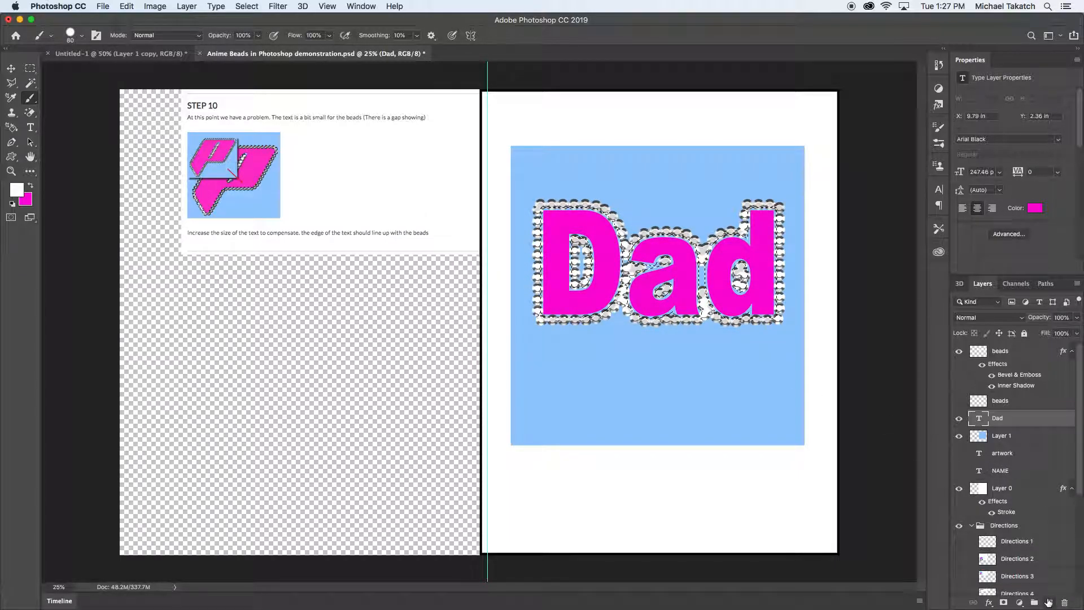
Step: Fill the expanded selection on a new layer above the Dad text with magenta sampled from the letters
left_click(1048, 602)
key("i")
left_click(762, 246)
key("alt+BackSpace")
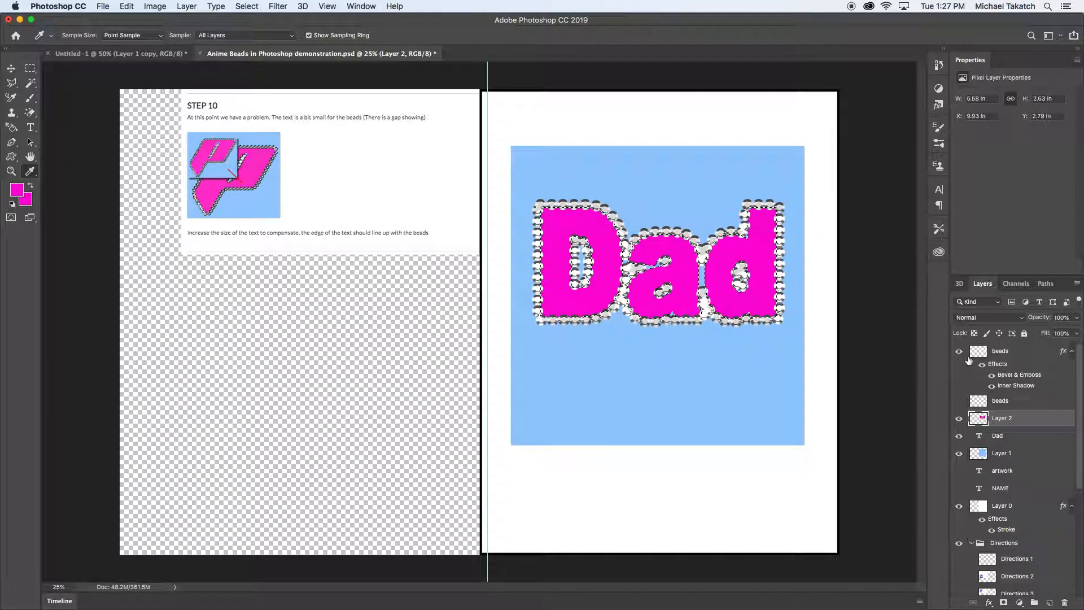
Step: Replace Directions 11 with Directions 12 to display the step 11 instructions, leaving Layer 2 without a layer style
double_click(1033, 424)
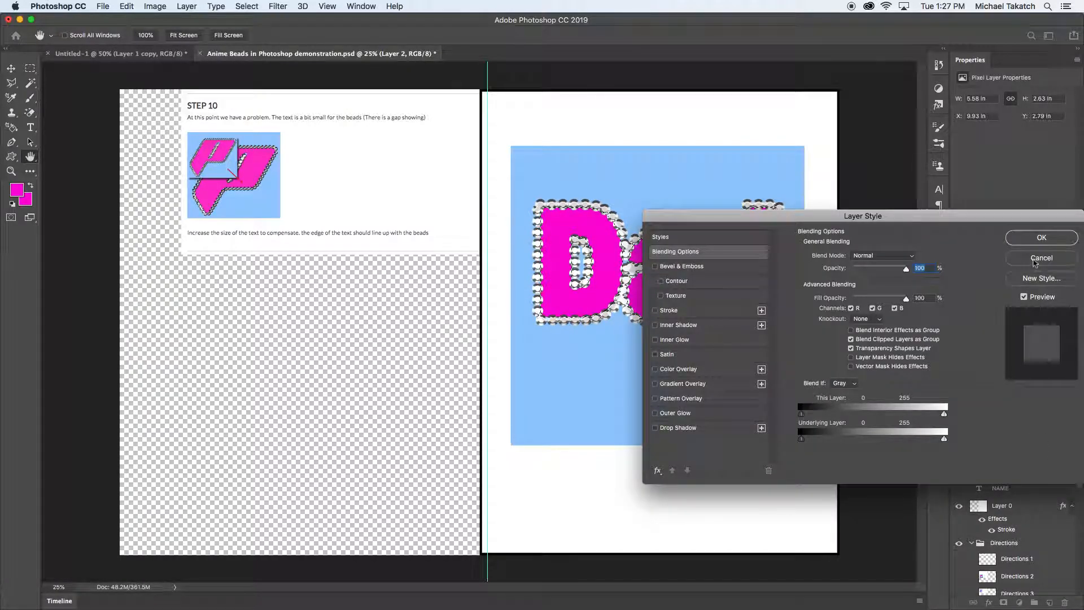
left_click(1040, 258)
scroll(1037, 487, "down", 5)
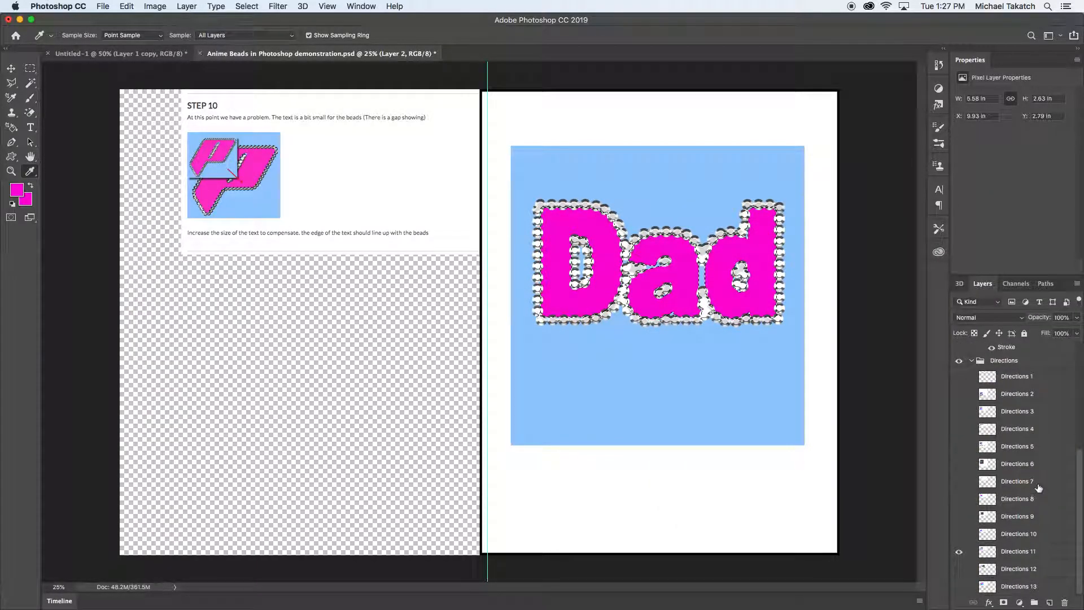
left_click(959, 552)
left_click(959, 569)
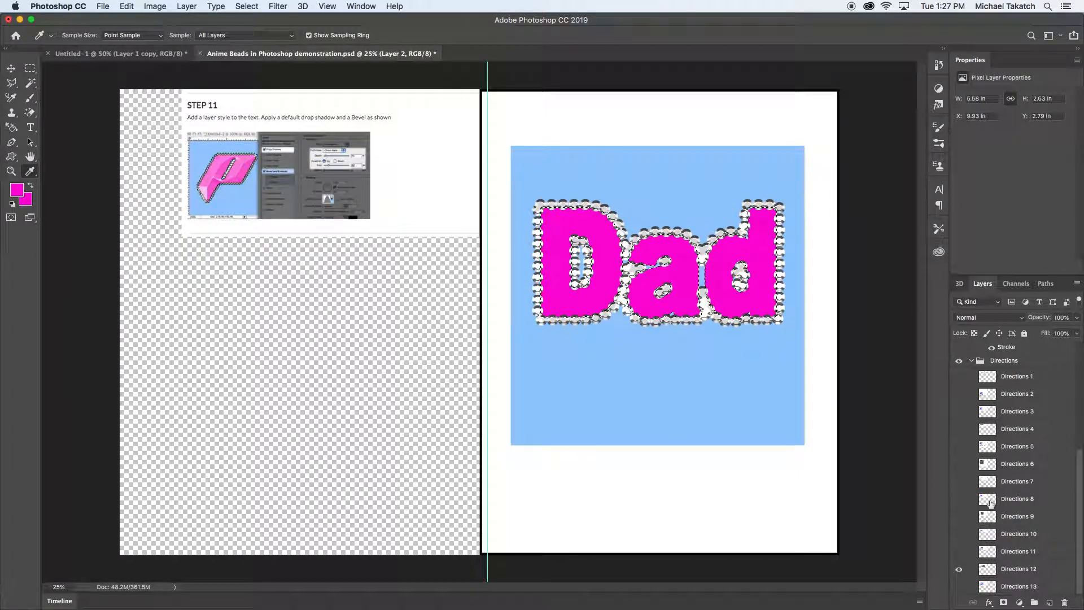
Step: Apply a Chisel Hard Inner Bevel to Layer 2, direction Down, with 251% depth, 133 px size and a linear gloss contour
scroll(1027, 372, "up", 5)
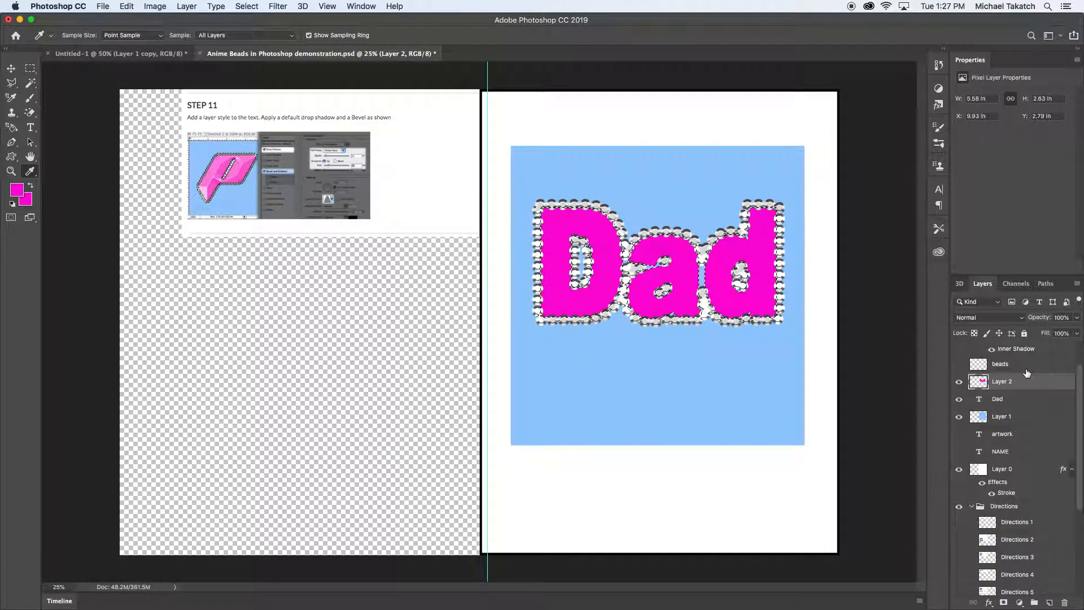
double_click(1020, 382)
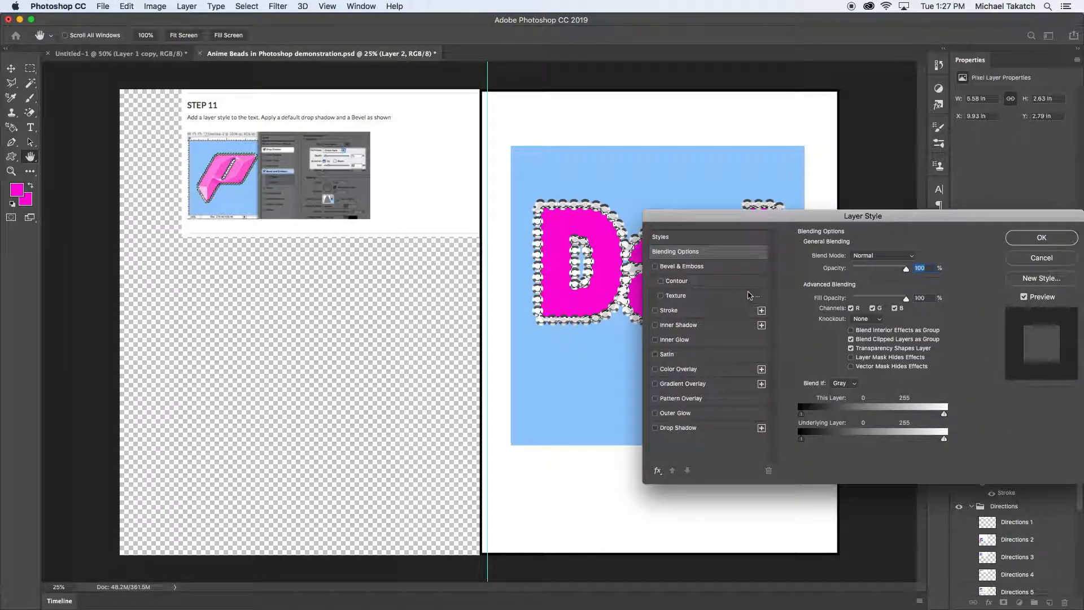
left_click(719, 271)
mouse_move(857, 281)
left_mouse_down()
mouse_move(876, 285)
mouse_move(861, 282)
mouse_move(859, 304)
mouse_move(879, 303)
mouse_move(859, 282)
left_mouse_up()
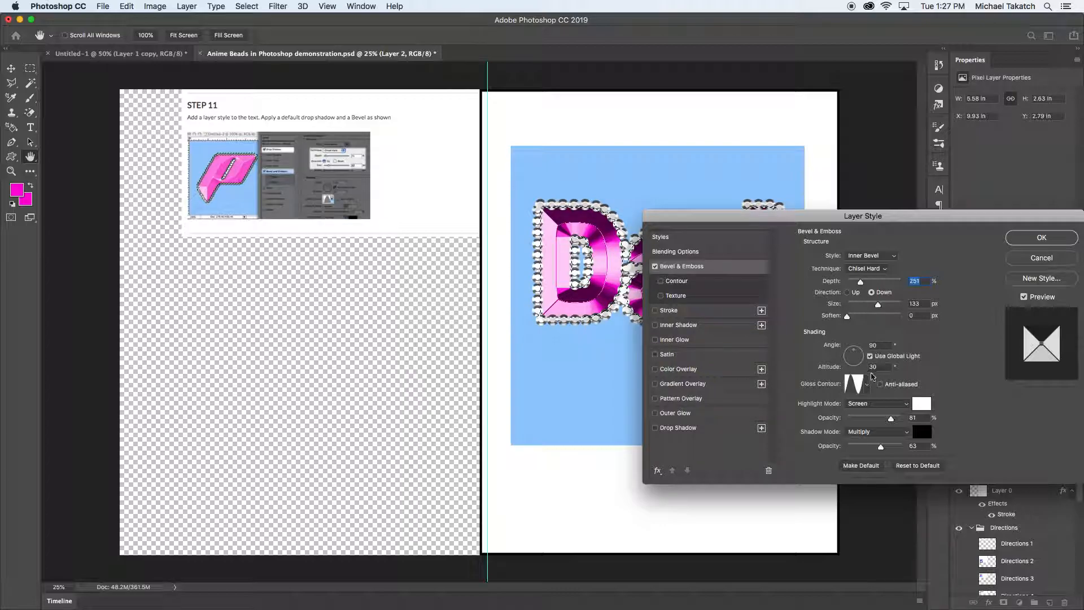
left_click(867, 384)
left_click(797, 409)
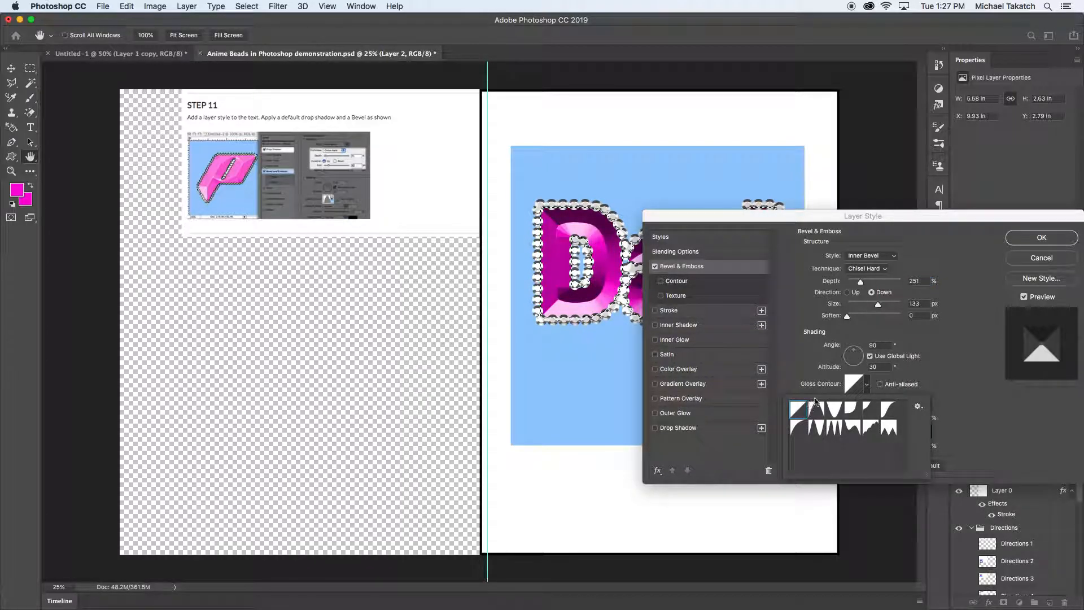
left_click(1015, 239)
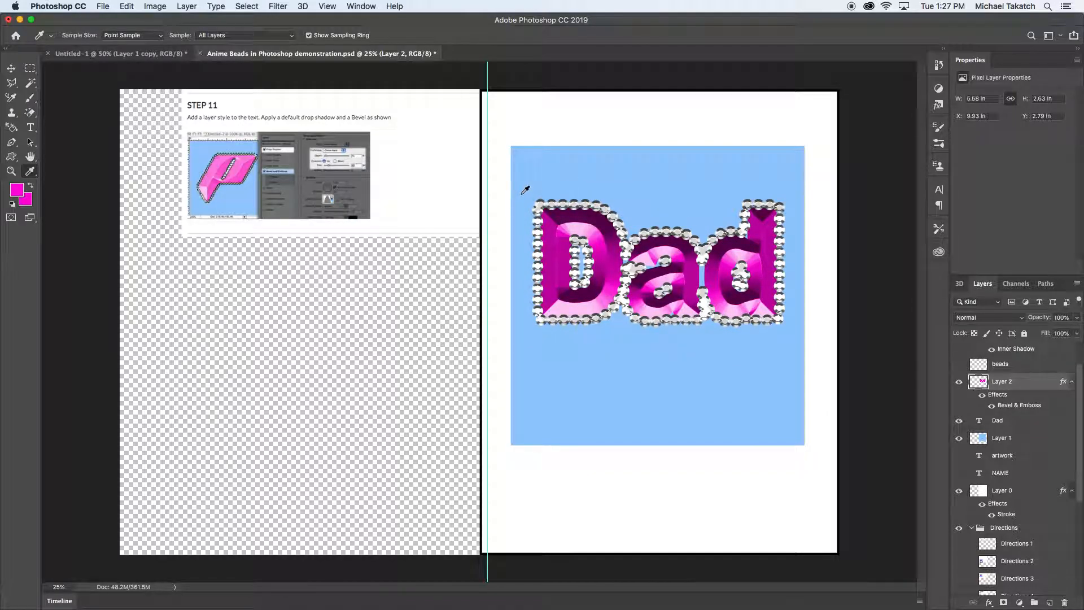
key("super+equal")
key("super+equal")
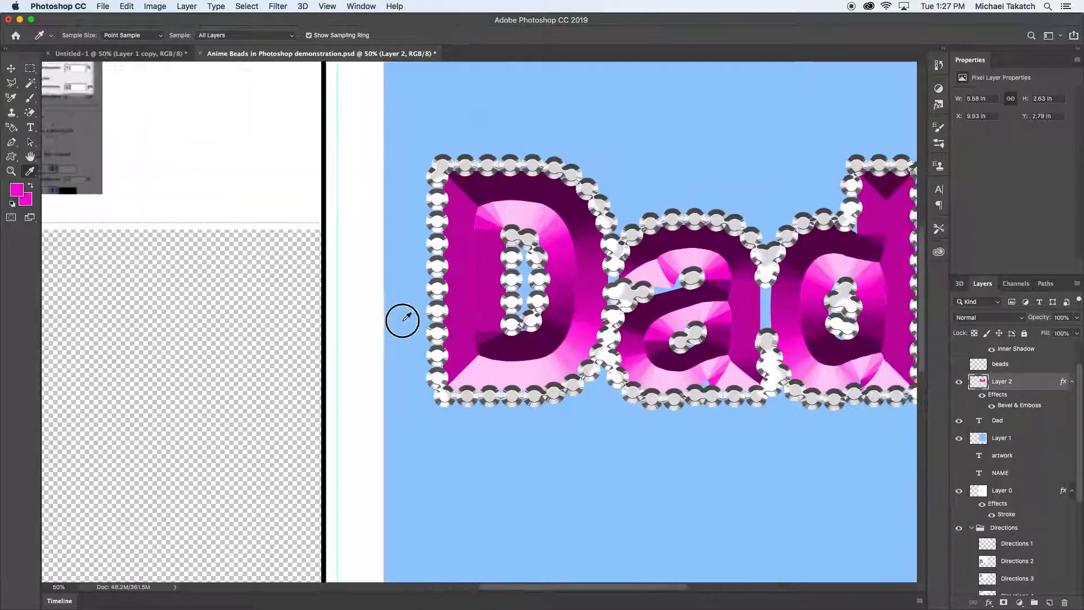
left_click_drag(402, 320, 321, 356)
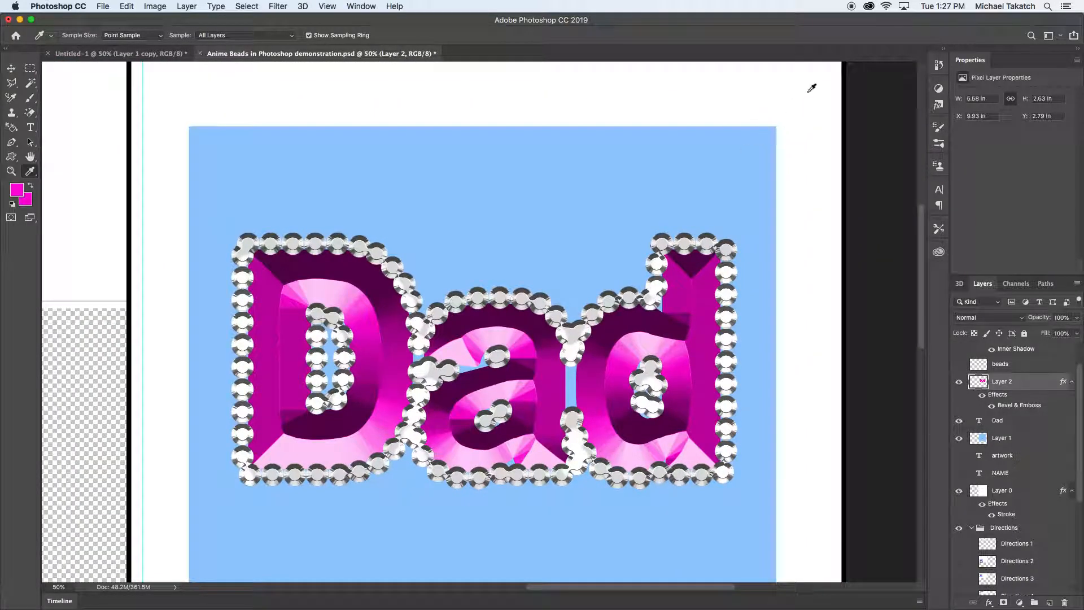